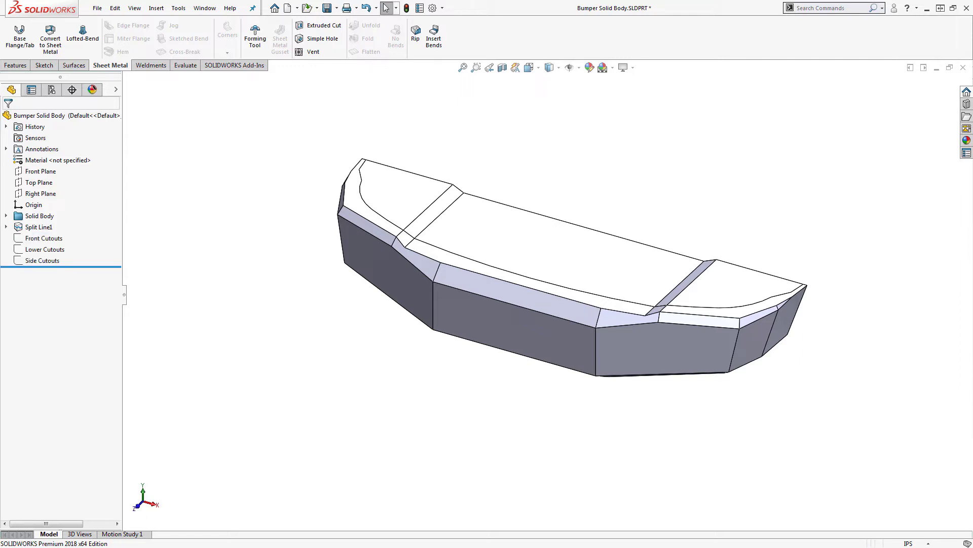
Project the Front Cutouts sketch onto the bumper's front face as a split line.
click(16, 65)
click(436, 52)
click(459, 63)
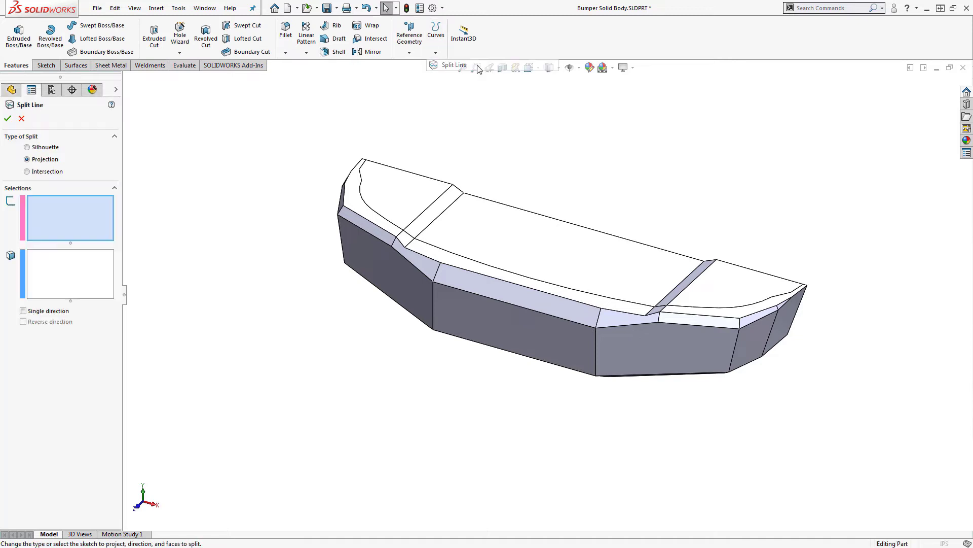
click(166, 202)
click(492, 325)
right_click(492, 324)
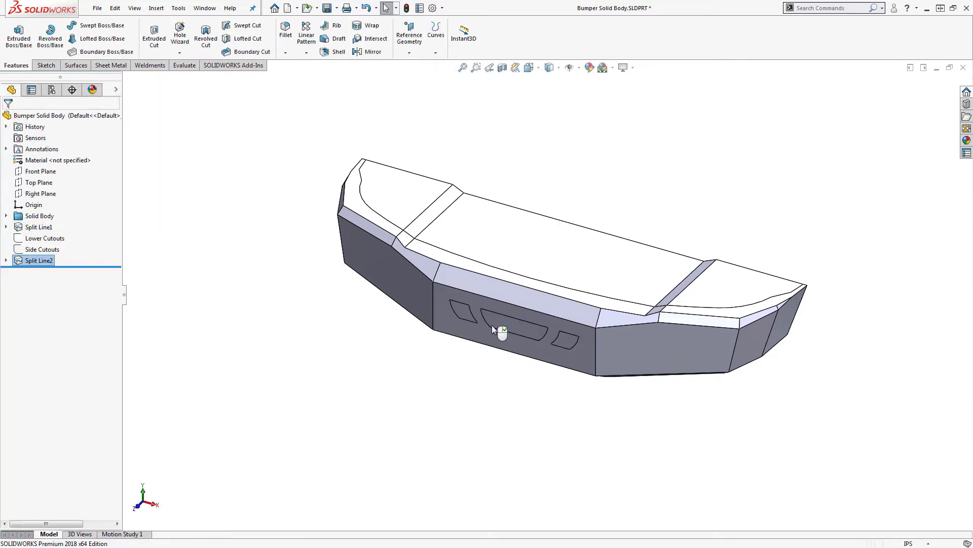
key(Return)
Project the Lower Cutouts sketch onto the bumper's underside as a split line.
mouse_move(548, 369)
middle_down()
mouse_move(553, 344)
mouse_move(530, 337)
middle_up()
click(530, 334)
click(544, 329)
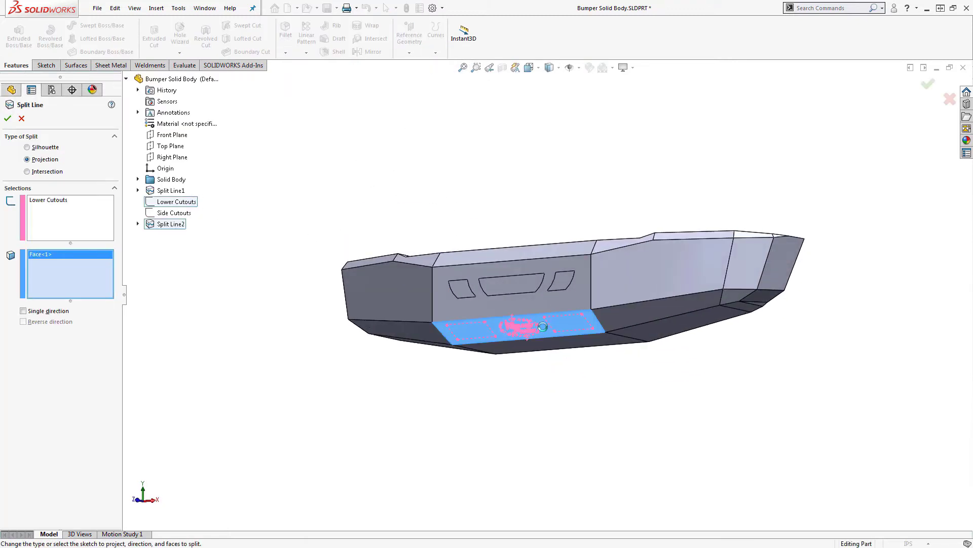
key(Return)
key(Return)
Project the Side Cutouts sketch onto the right front face as a split line.
click(174, 201)
click(643, 268)
key(Return)
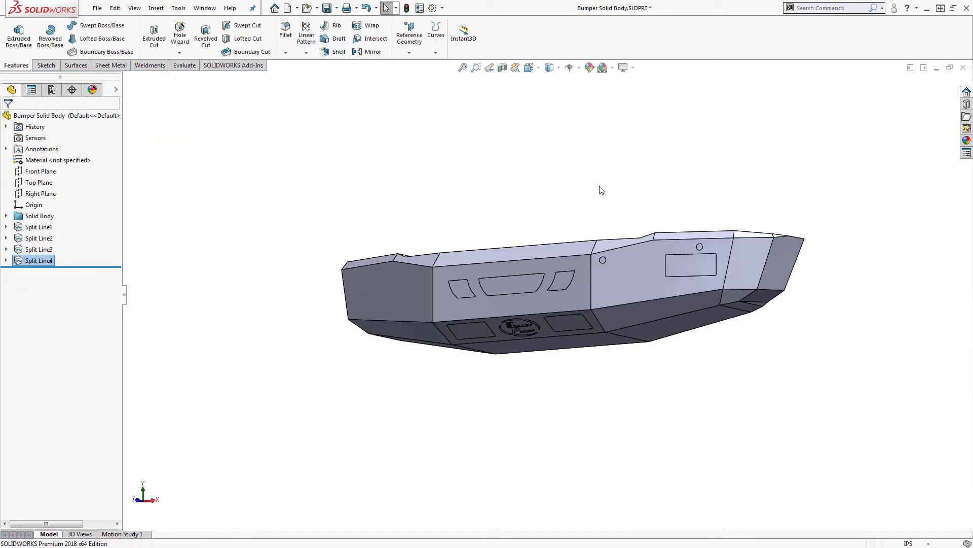
middle_drag(600, 189, 600, 251)
key(Escape)
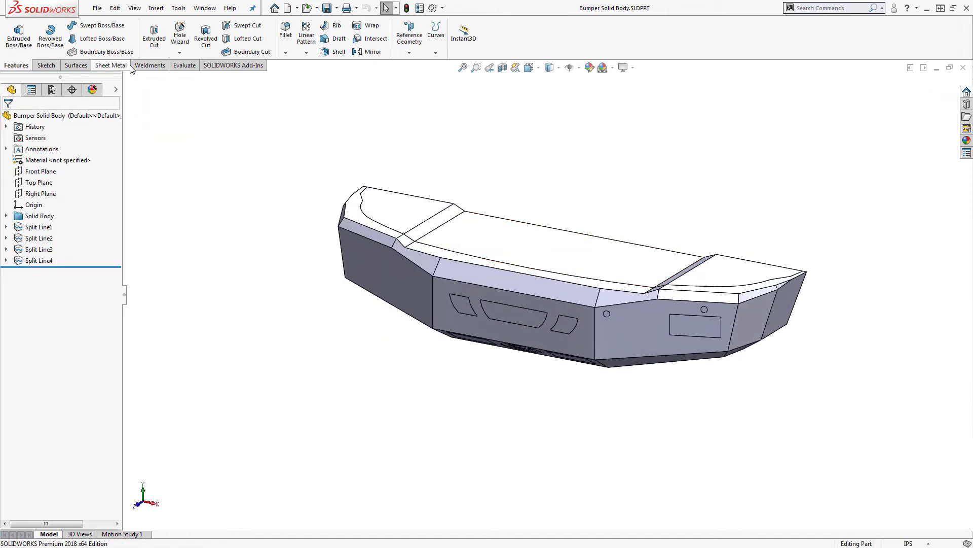
Convert the bumper to 0.1793in sheet metal, fixing the central front face and adding five bend edges.
click(121, 65)
click(50, 38)
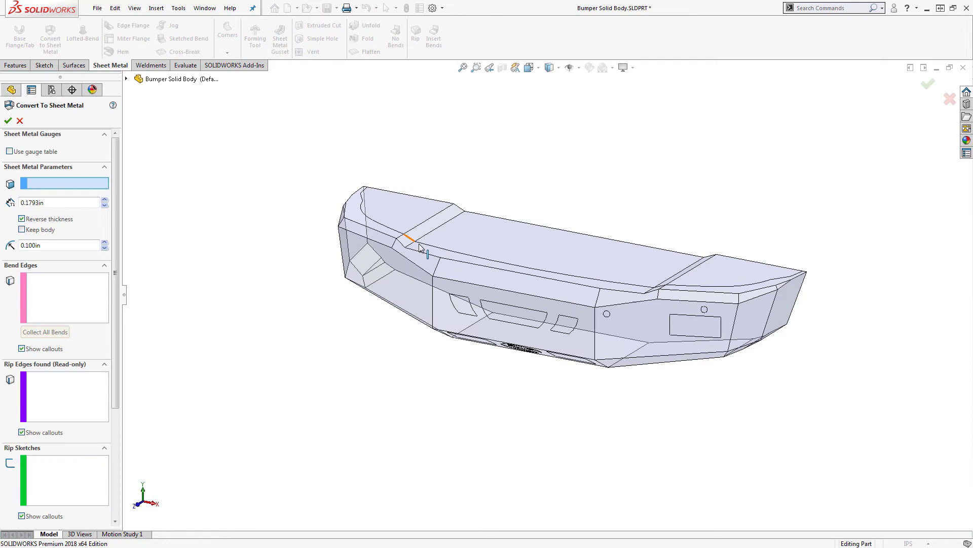
click(478, 295)
click(498, 347)
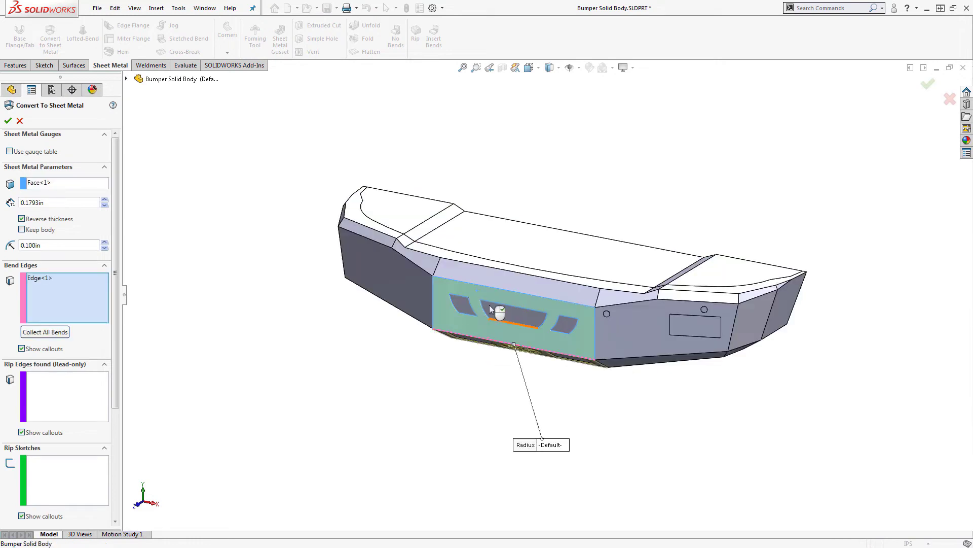
click(491, 289)
click(499, 270)
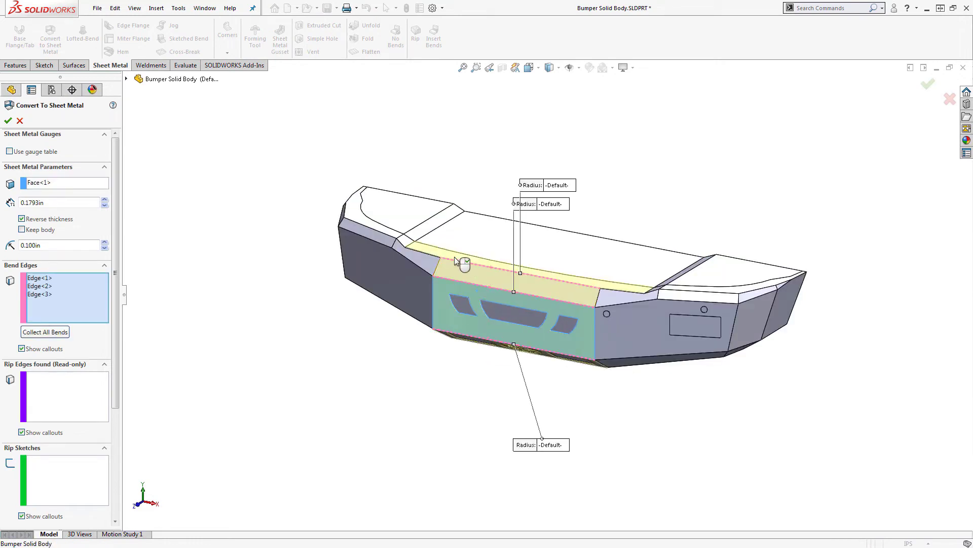
click(410, 243)
click(650, 290)
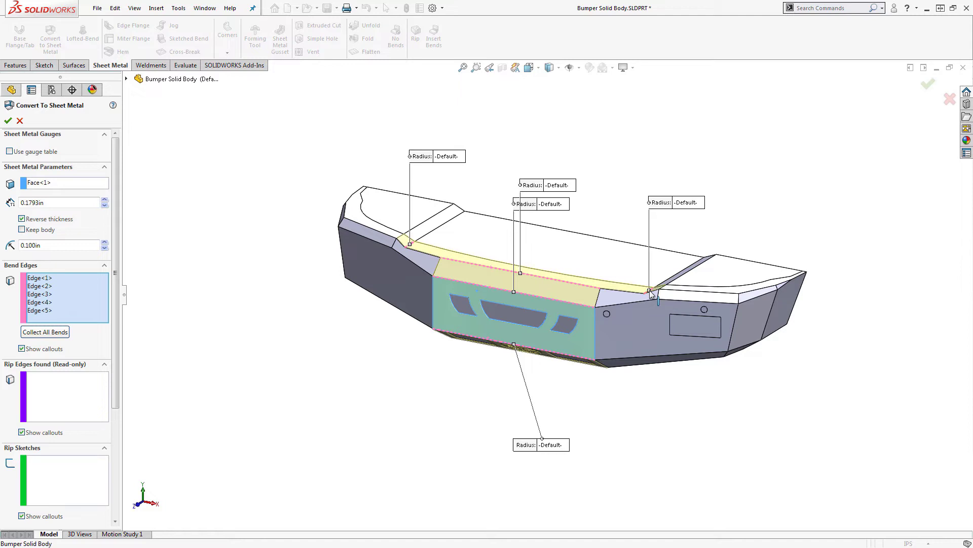
right_click(653, 316)
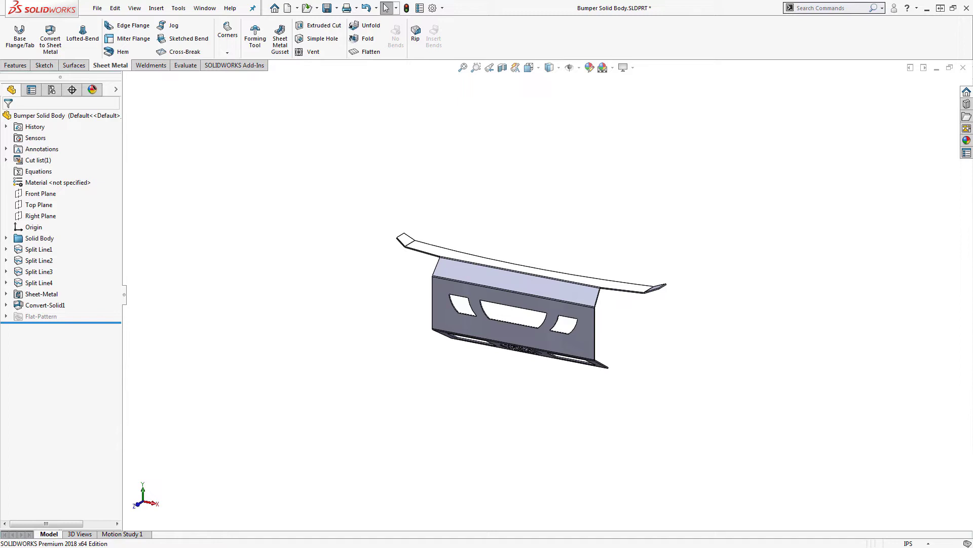
click(17, 307)
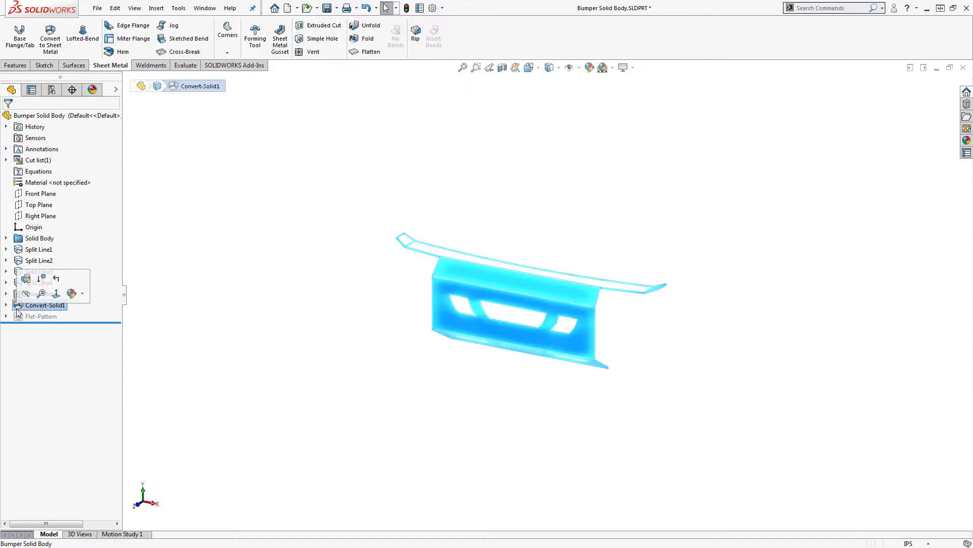
Uncheck Reverse thickness on Convert-Solid1 to flip its material side.
click(26, 278)
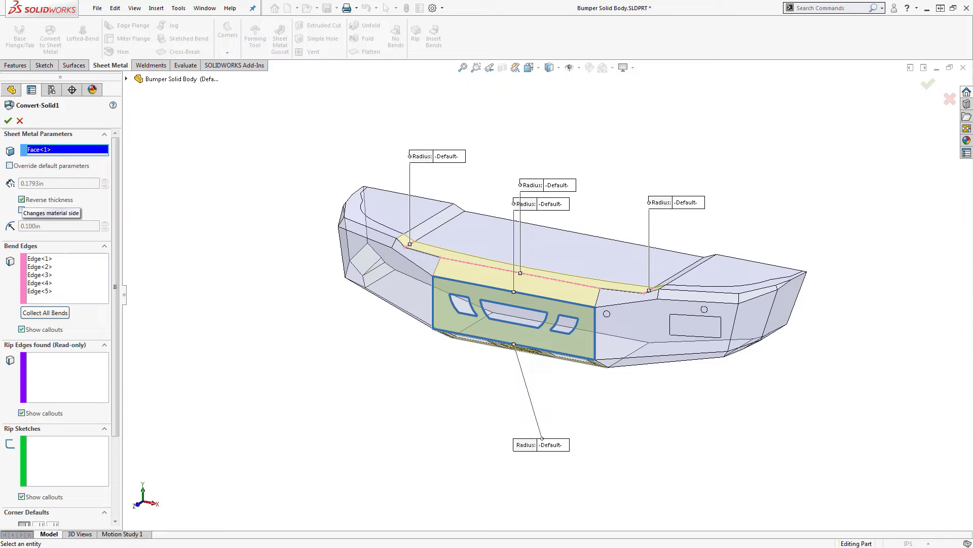
click(22, 200)
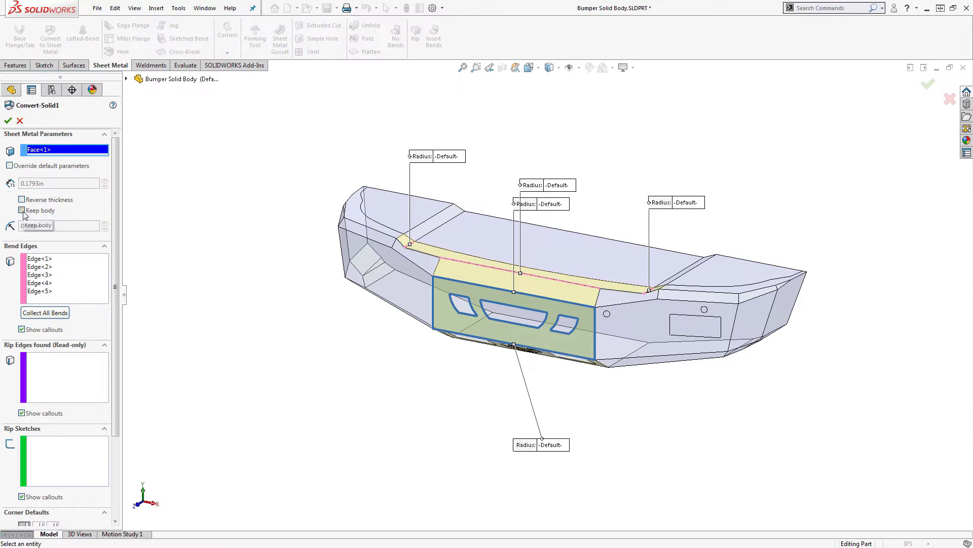
click(10, 124)
Convert the right front faces to sheet metal with their bottom and top bend edges.
click(50, 38)
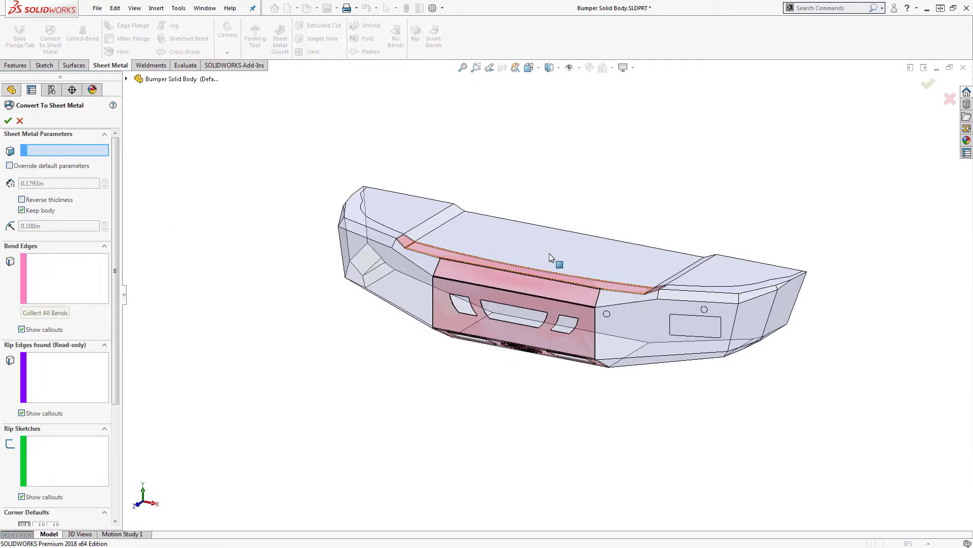
click(634, 325)
click(656, 356)
click(668, 300)
click(684, 291)
key(Return)
key(Return)
Convert the side piece to sheet metal using five bend edges.
click(742, 323)
click(746, 346)
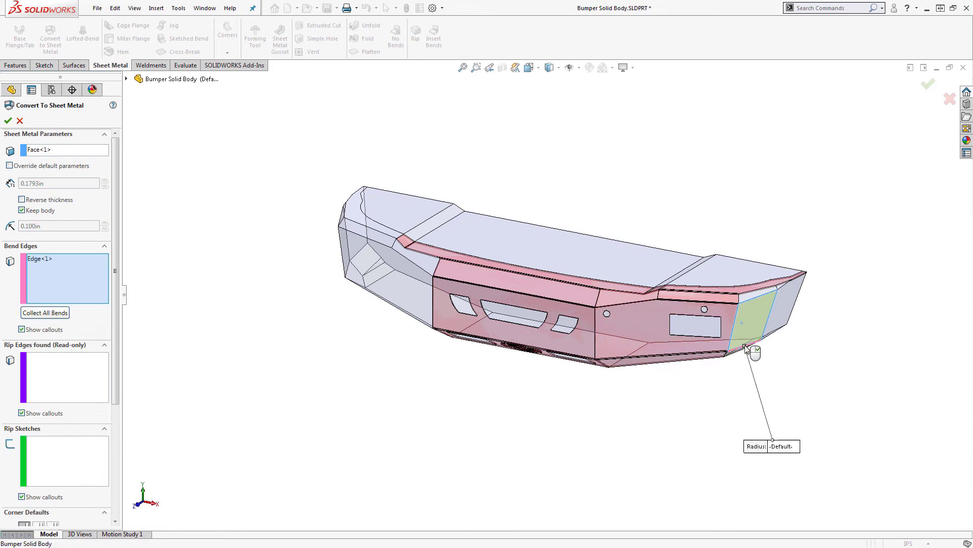
click(761, 295)
click(769, 315)
click(774, 332)
key(Return)
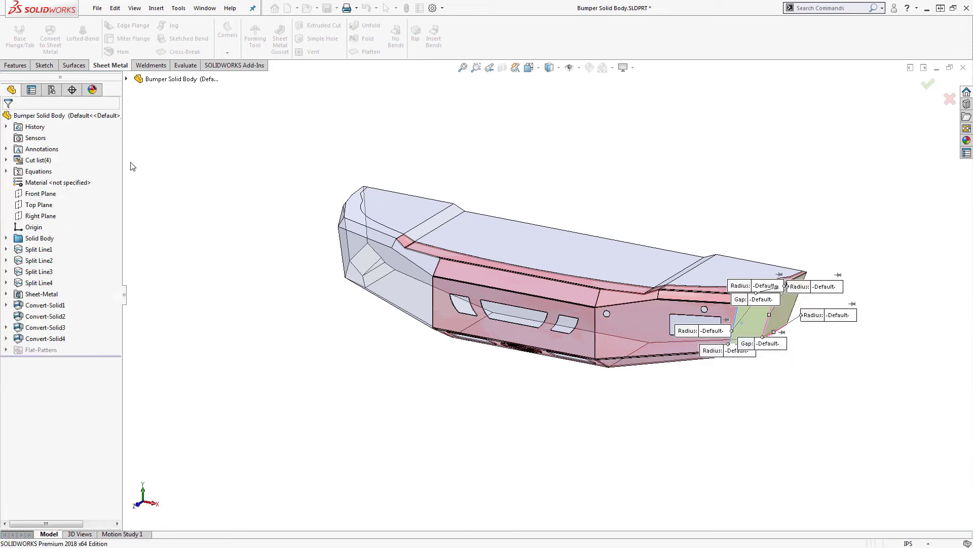
Inspect the bumper's corner bend, then undo the latest side conversion.
scroll(561, 291, down, 10)
middle_drag(549, 296, 638, 217)
scroll(713, 284, up, 5)
scroll(745, 351, down, 5)
scroll(744, 351, down, 6)
middle_drag(637, 325, 547, 299)
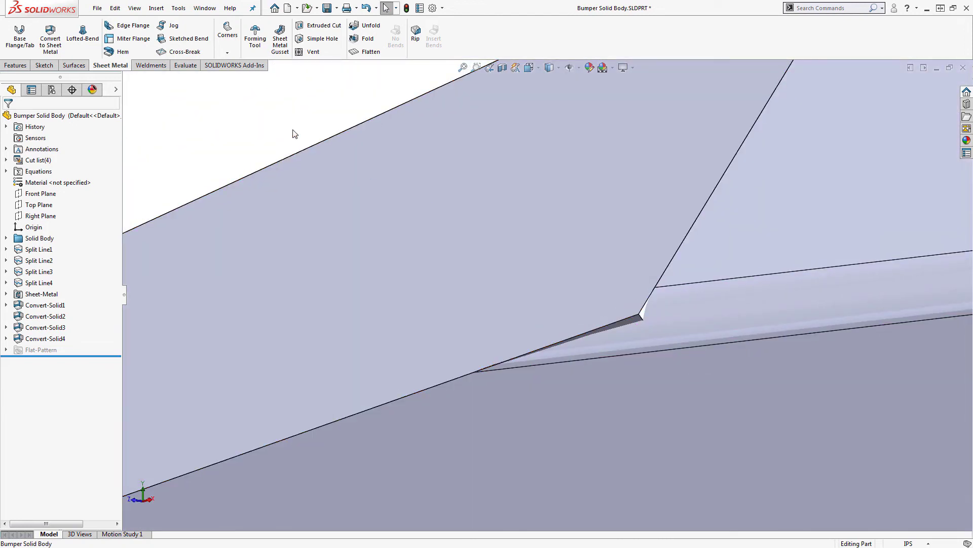
click(366, 8)
Undo the remaining sheet metal conversions back to the plain solid.
click(366, 8)
click(366, 9)
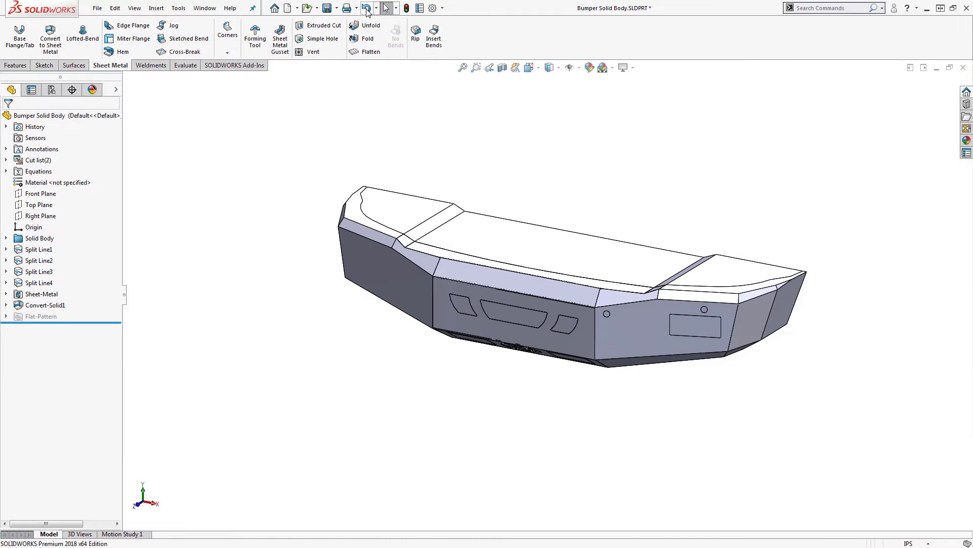
click(366, 8)
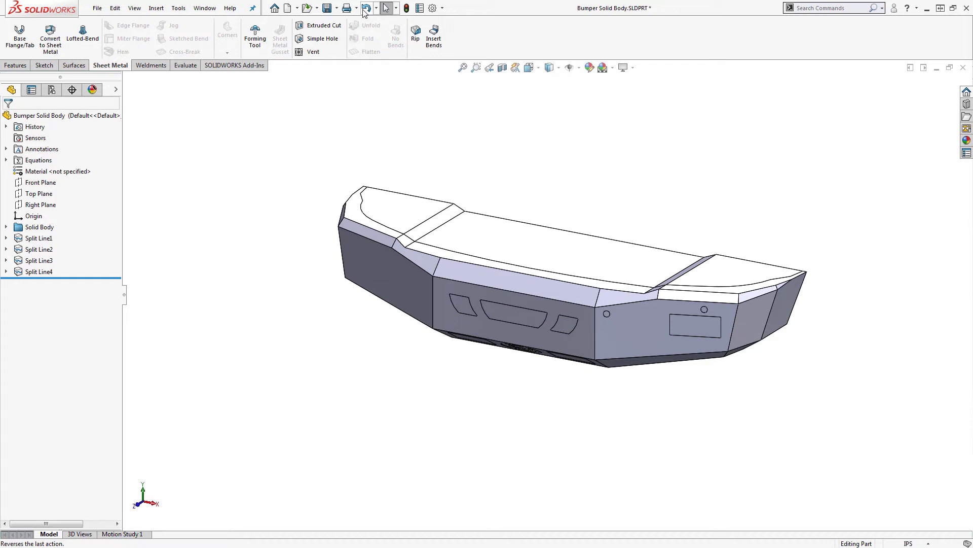
Offset all of the bumper's faces by 0.1793 with a Move Face feature.
click(156, 8)
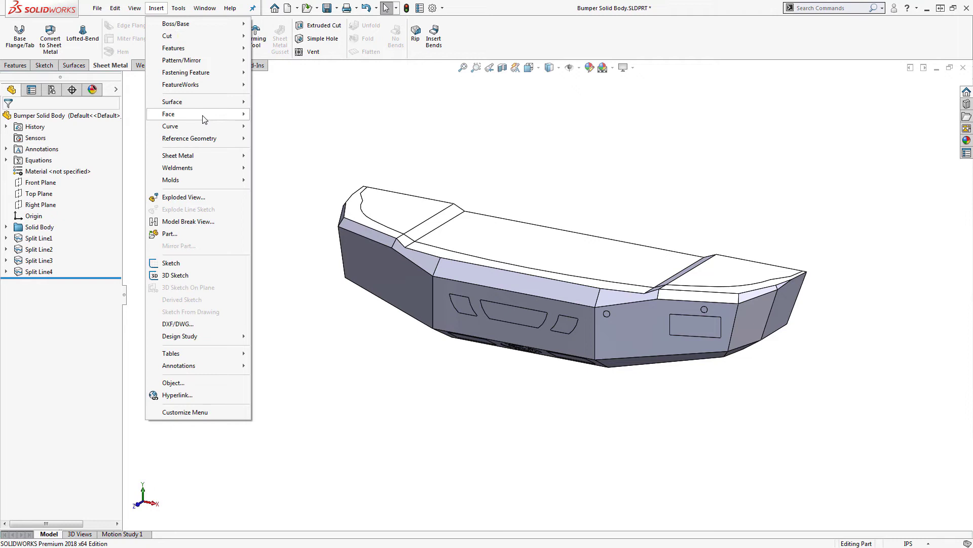
mouse_move(203, 118)
click(291, 142)
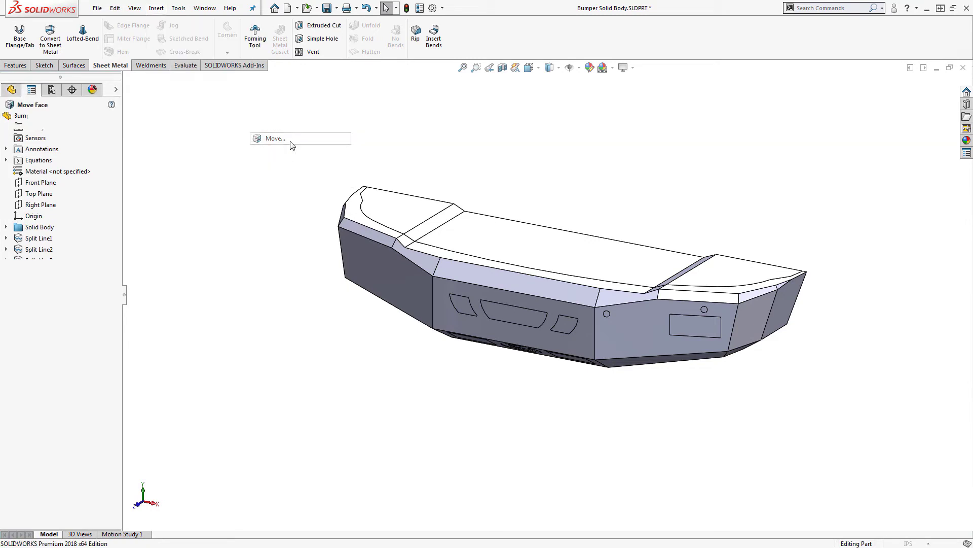
key(ctrl+a)
middle_drag(888, 324, 623, 328)
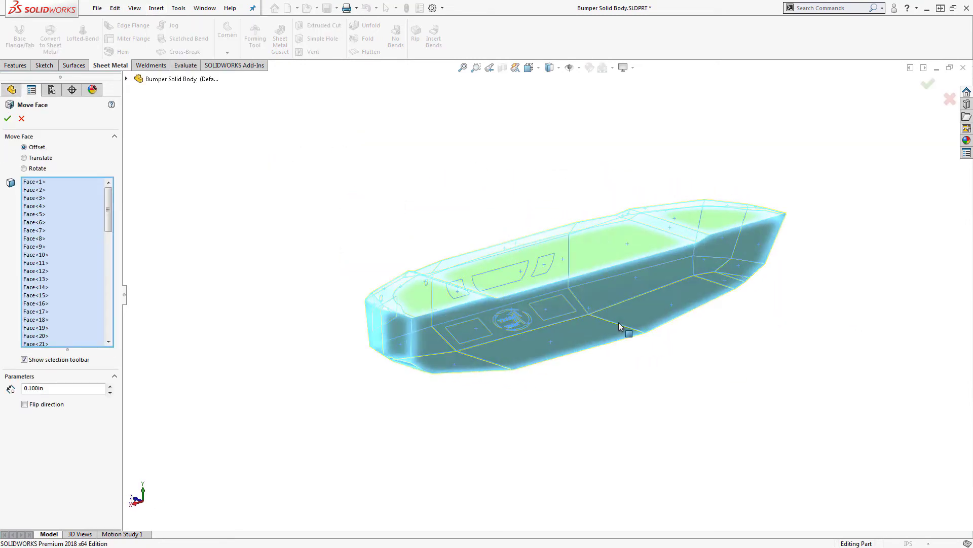
click(75, 391)
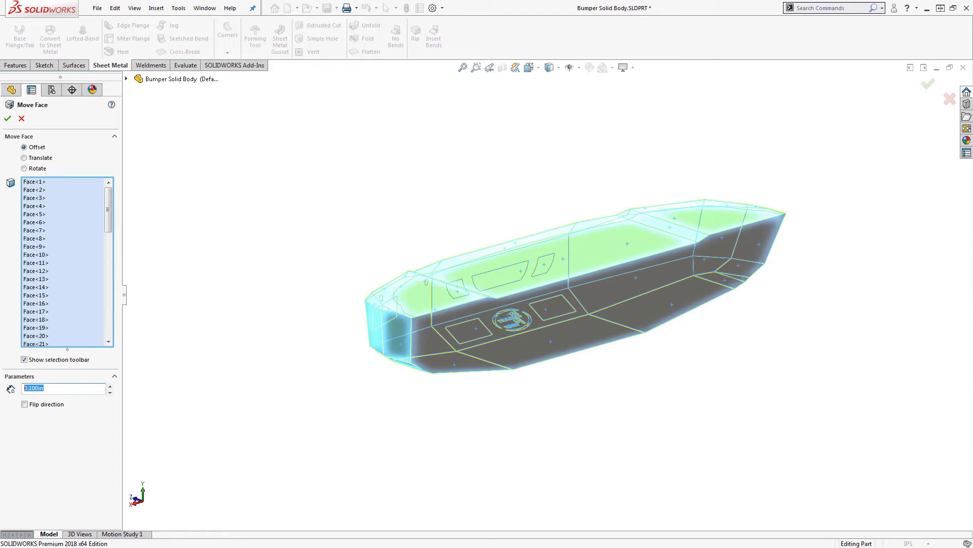
text(0.1793)
key(Return)
click(50, 42)
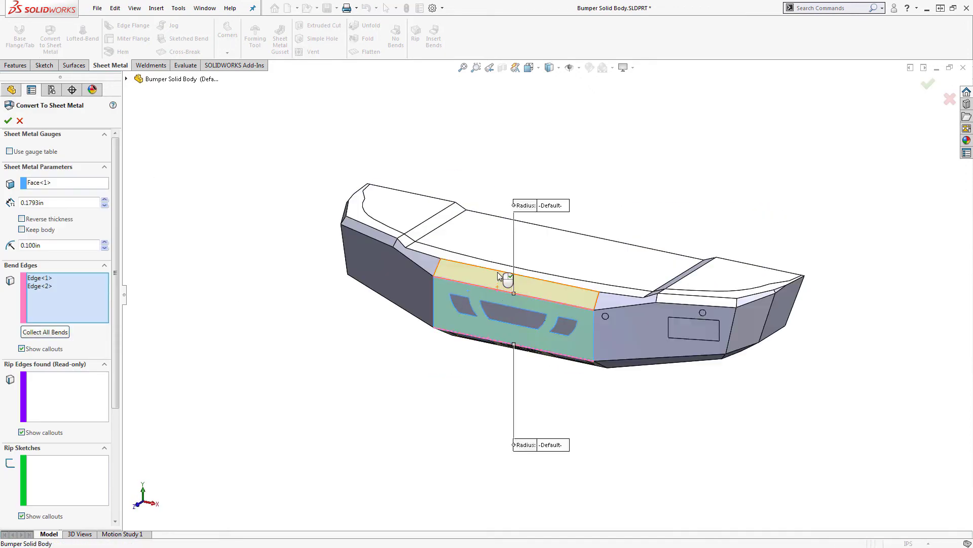
Convert the center front panel with three more bend edges, Reverse thickness and Keep body.
click(497, 270)
click(410, 245)
click(649, 295)
click(70, 219)
click(51, 230)
click(9, 120)
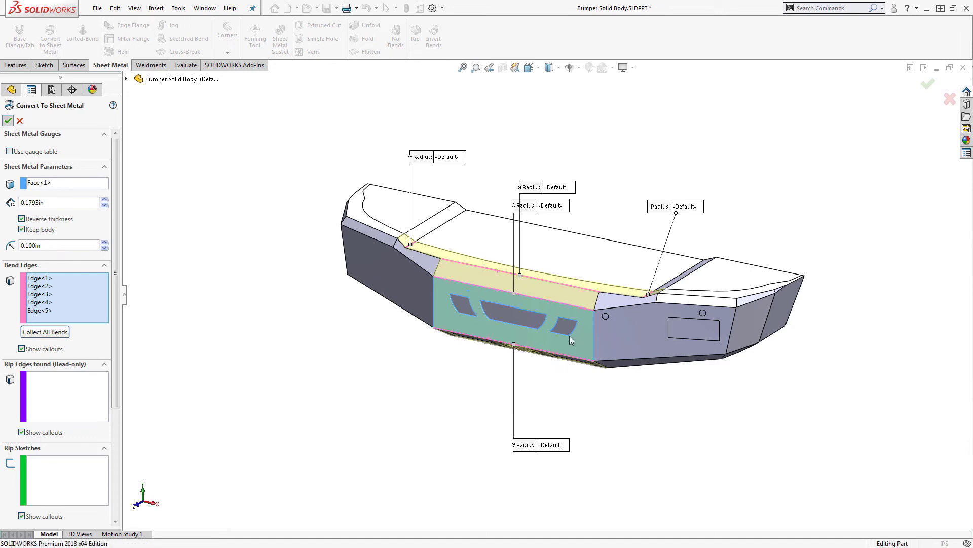
key(Return)
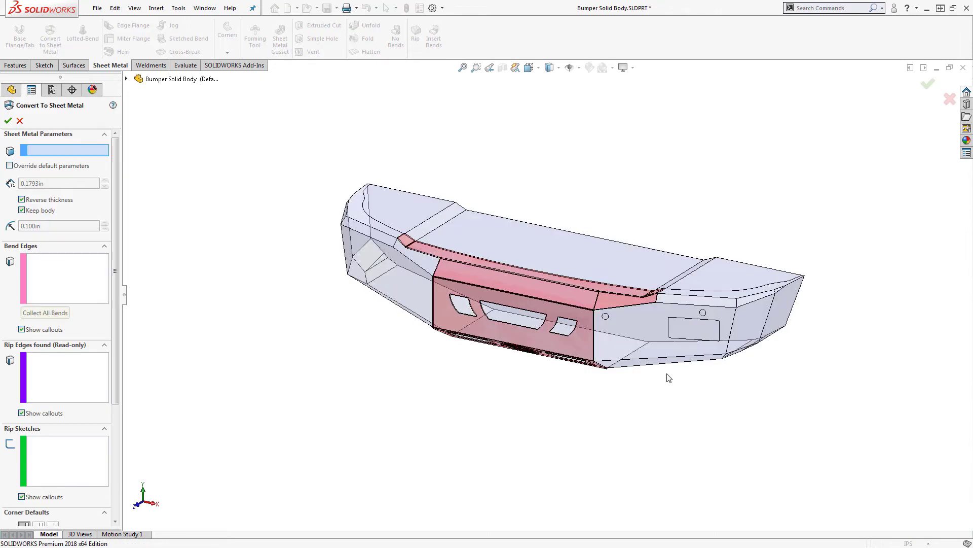
Convert the side panel to sheet metal using its bottom, middle and top bend edges.
click(660, 358)
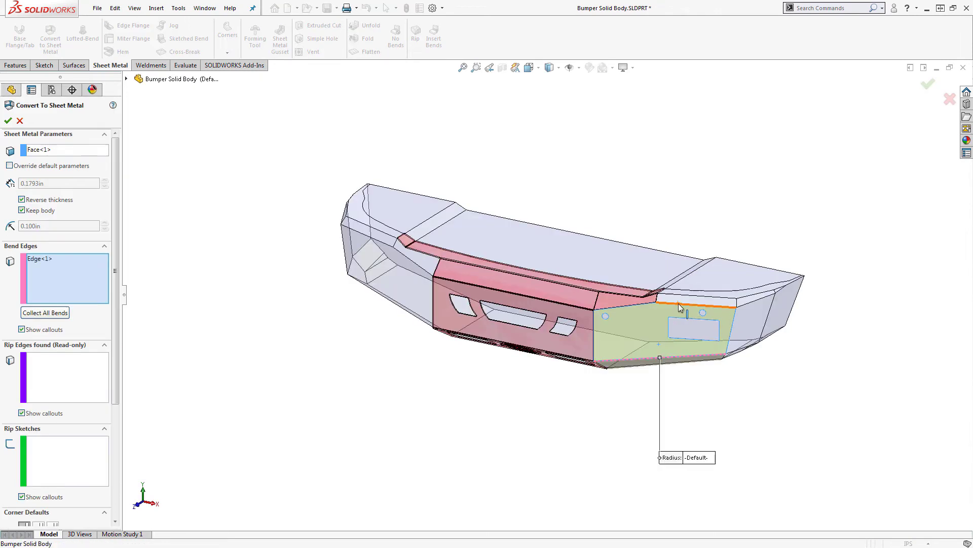
click(680, 304)
click(697, 296)
right_click(751, 329)
key(Return)
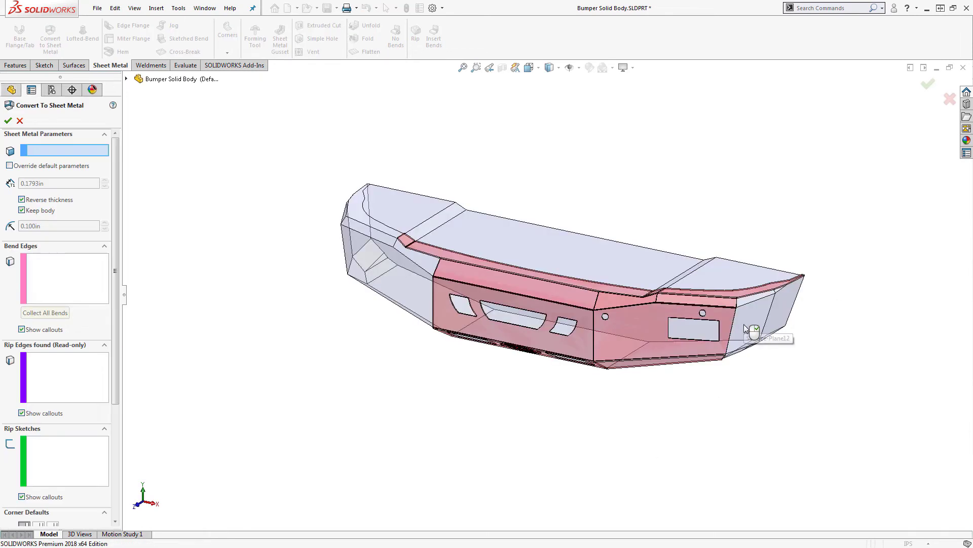
Convert the end panel to sheet metal with its face fixed and three bend edges.
click(750, 329)
click(744, 348)
click(756, 300)
click(767, 317)
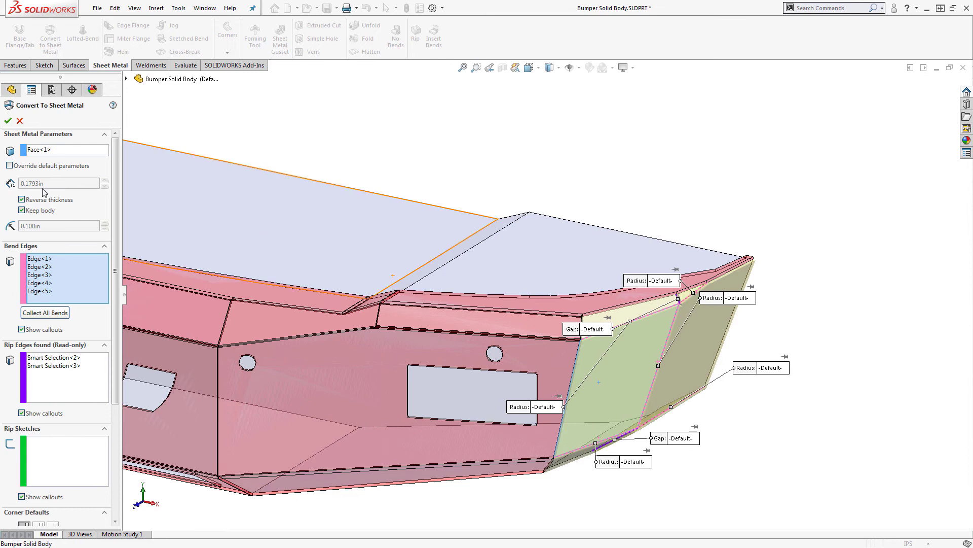
key(Return)
Inspect the upper corner bend, then flatten the sheet metal from the front face.
right_drag(439, 149, 475, 174)
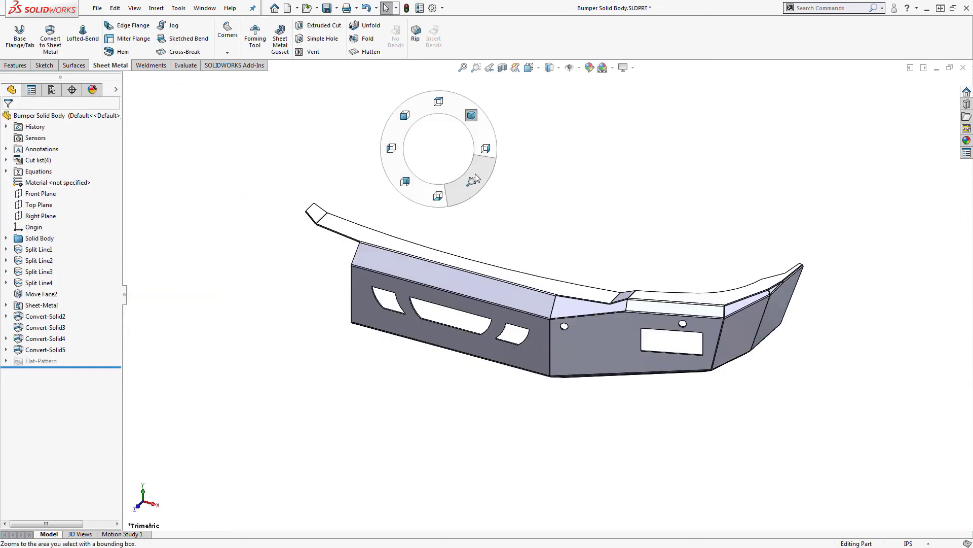
drag(539, 283, 570, 304)
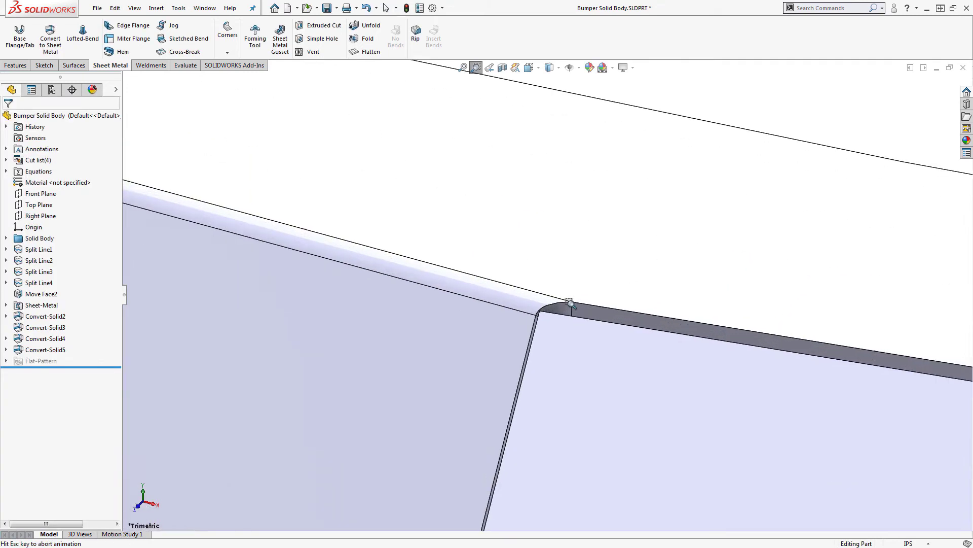
key(Escape)
middle_drag(591, 272, 548, 299)
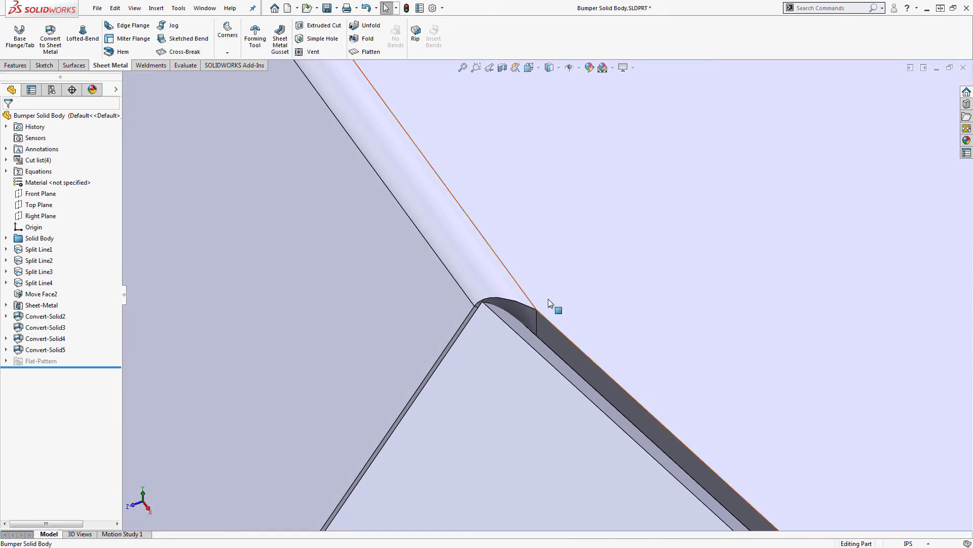
right_drag(548, 299, 598, 242)
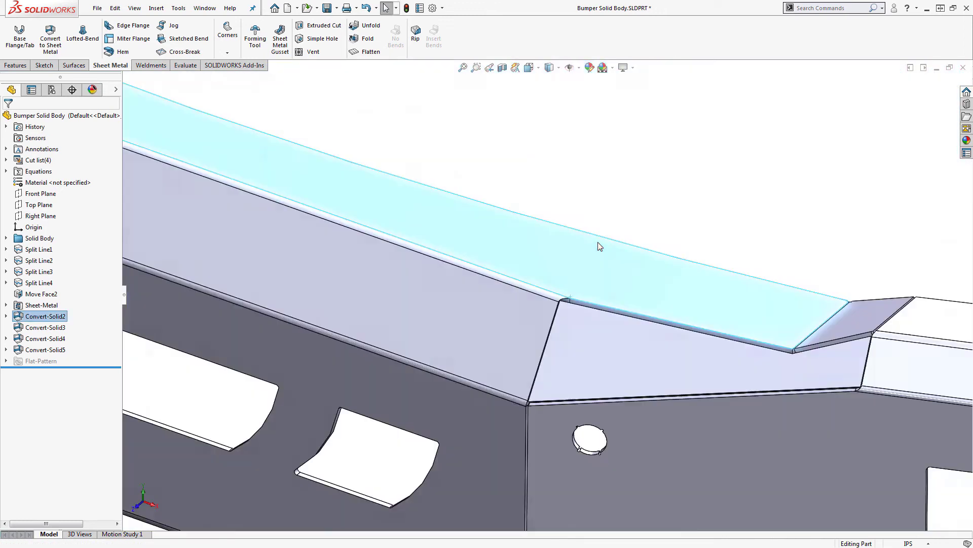
right_click(532, 335)
click(582, 488)
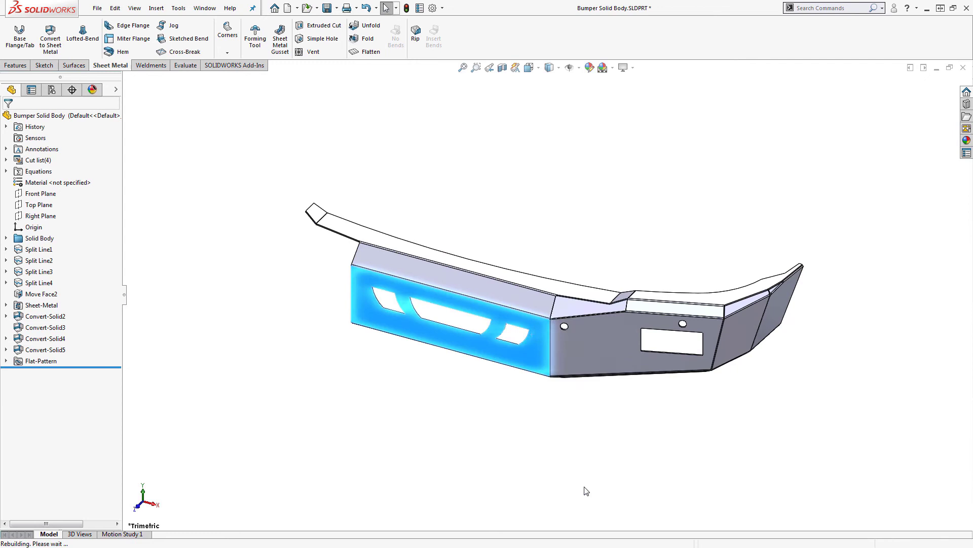
Sketch a triangular notch outline at the corner of the flattened bumper.
scroll(571, 327, down, 15)
key(s)
click(573, 332)
click(553, 319)
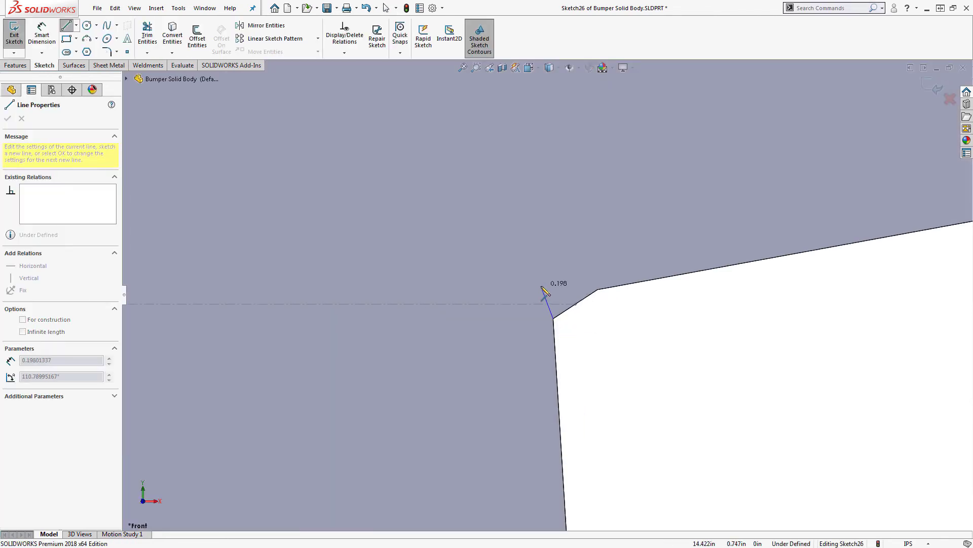
click(541, 286)
click(598, 290)
click(553, 319)
click(561, 287)
key(Escape)
key(Escape)
Cut the triangle out with an extruded cut and fold the sheet metal back up.
key(s)
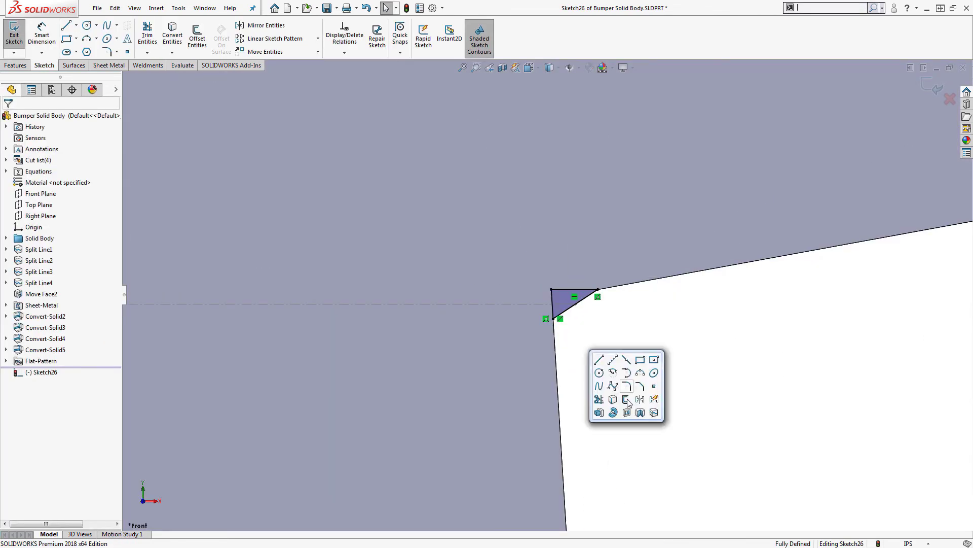
click(631, 411)
key(Return)
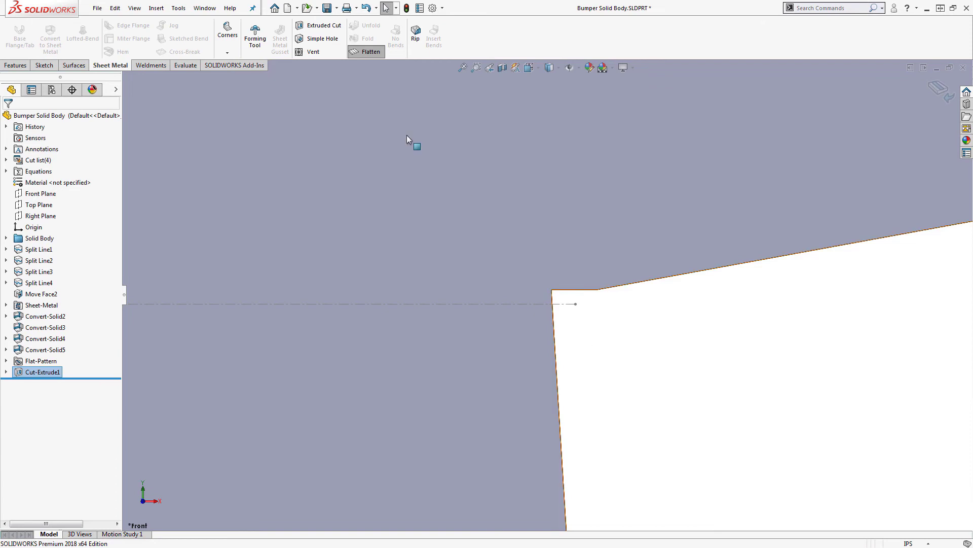
click(364, 52)
middle_drag(654, 394, 634, 343)
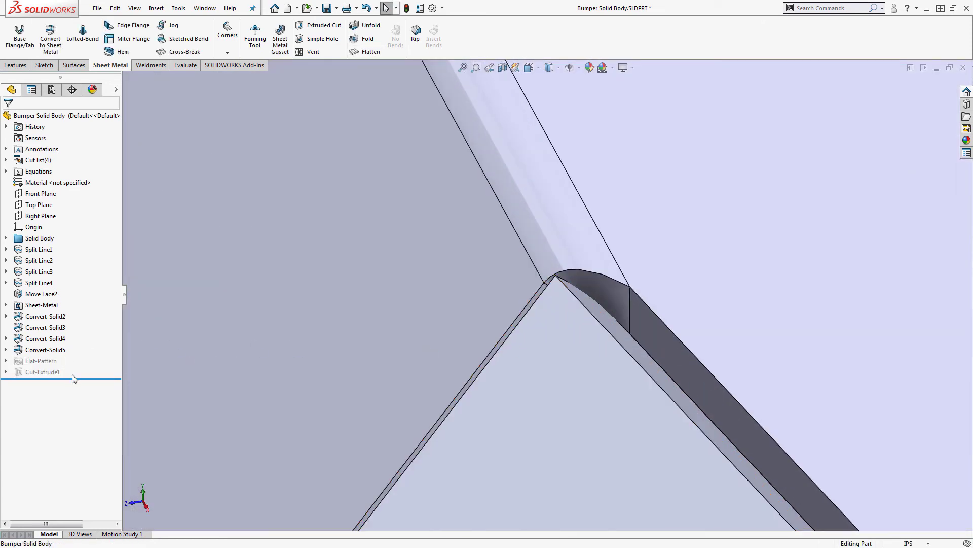
Delete Cut-Extrude1 and its leftover triangle sketch.
right_click(50, 373)
click(90, 401)
key(Return)
right_click(47, 372)
click(93, 416)
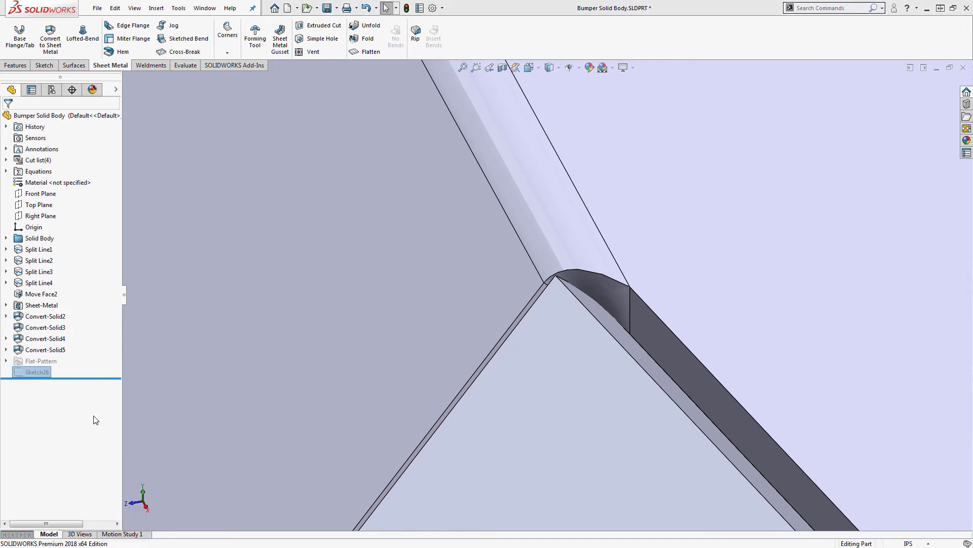
key(Return)
click(222, 389)
right_drag(222, 389, 337, 305)
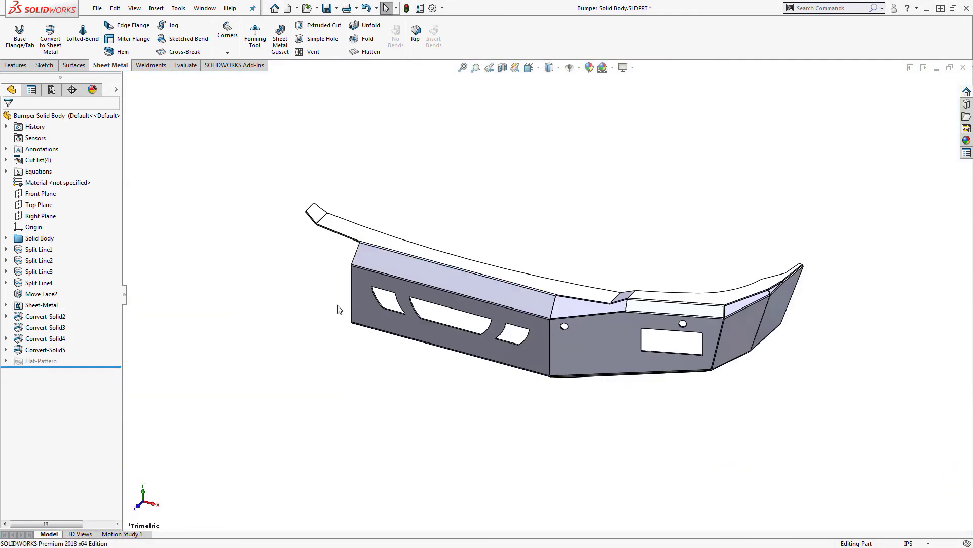
Unfold the front panel with Collect All Bends.
click(363, 27)
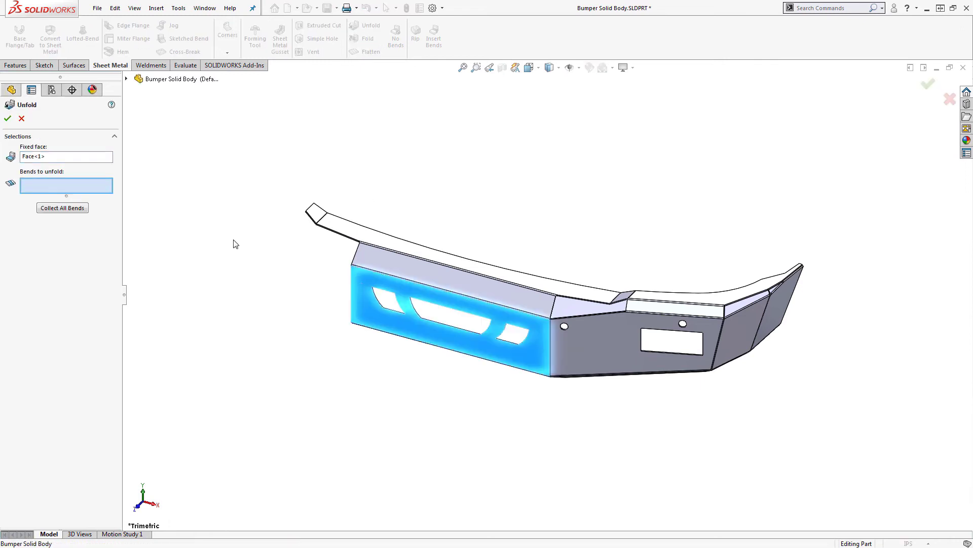
click(40, 209)
click(8, 118)
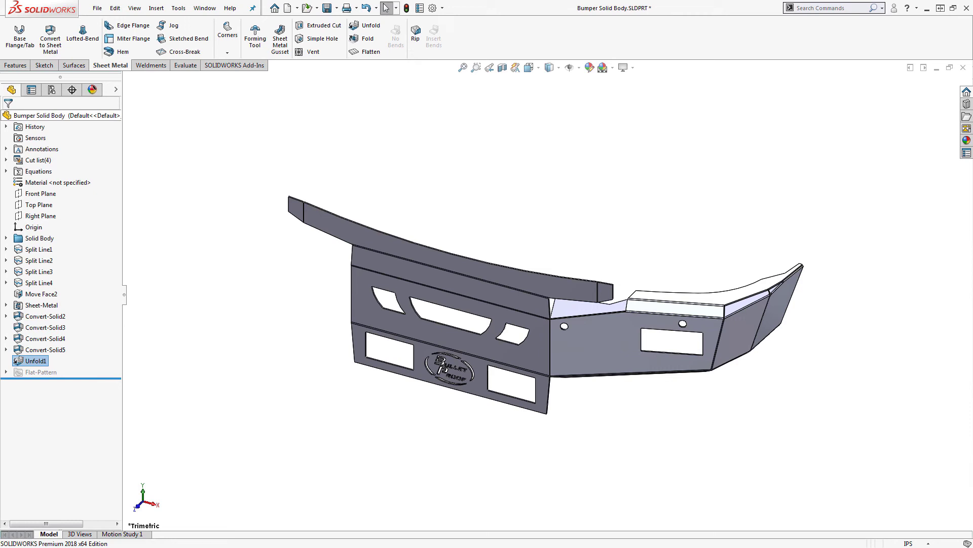
Sketch on the front center face a corner line tied to the panel edge.
click(512, 357)
click(574, 332)
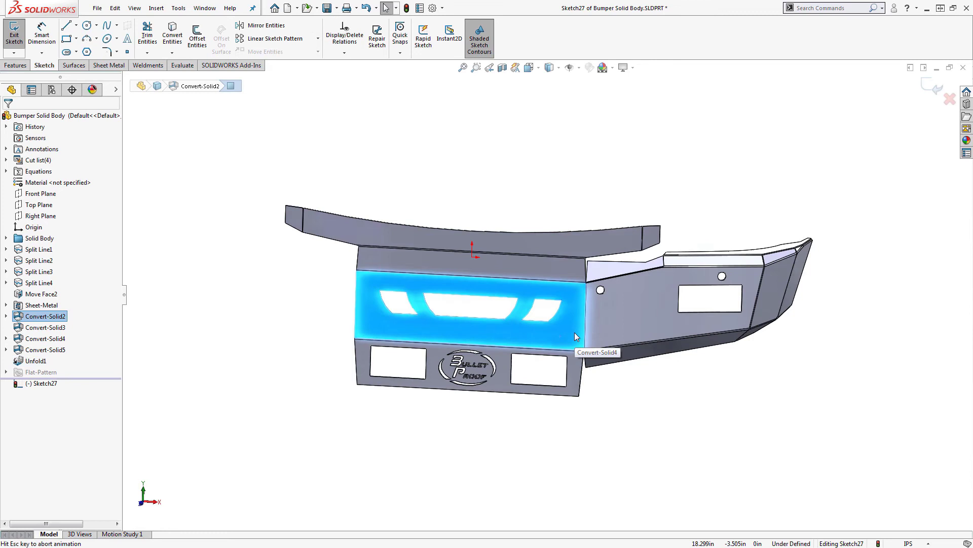
scroll(596, 248, down, 5)
key(l)
click(508, 265)
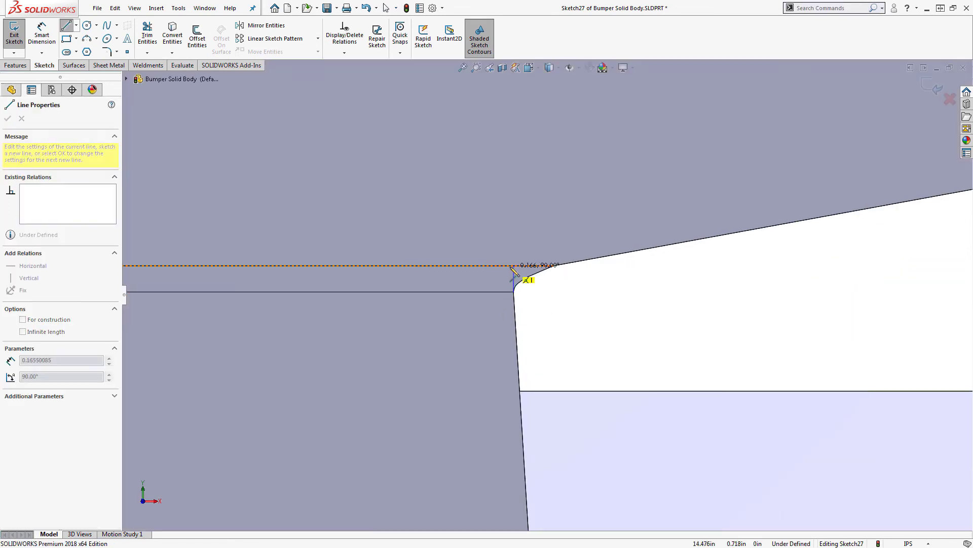
click(513, 292)
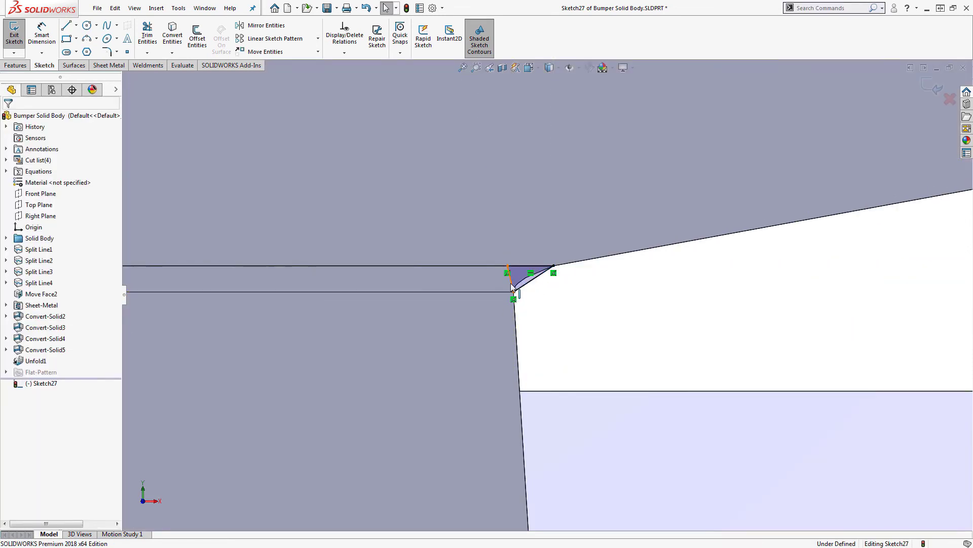
click(512, 284)
ctrl+click(516, 314)
click(545, 261)
scroll(535, 315, up, 5)
scroll(539, 360, down, 8)
Draw the vertical corner line and short closing bottom line, trimming the overlap.
key(l)
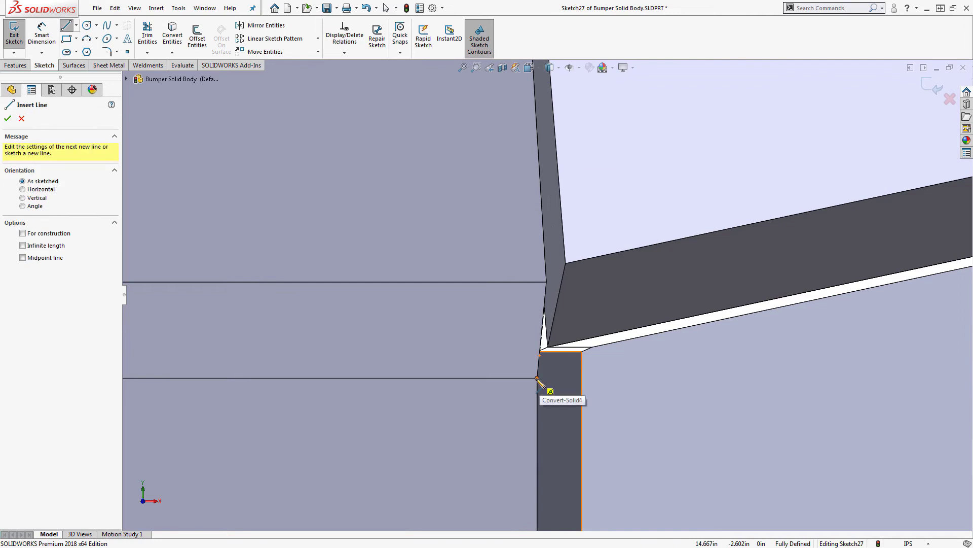
click(537, 378)
click(537, 140)
key(Escape)
key(s)
key(Escape)
drag(547, 282, 553, 378)
key(s)
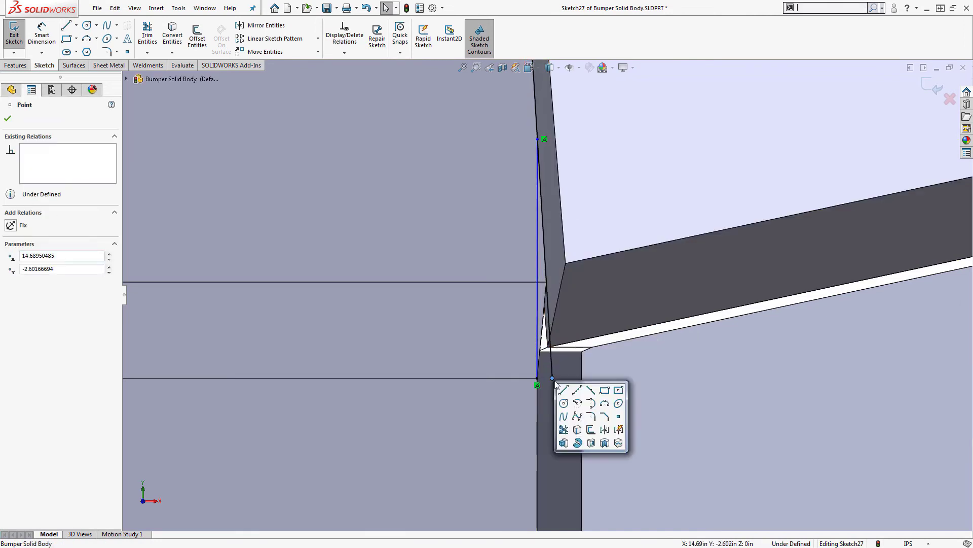
click(564, 390)
click(552, 377)
click(537, 378)
key(s)
Make the slanted line collinear with the panel edge and cut it from the unfolded body.
click(546, 427)
key(Escape)
click(538, 248)
ctrl+click(538, 404)
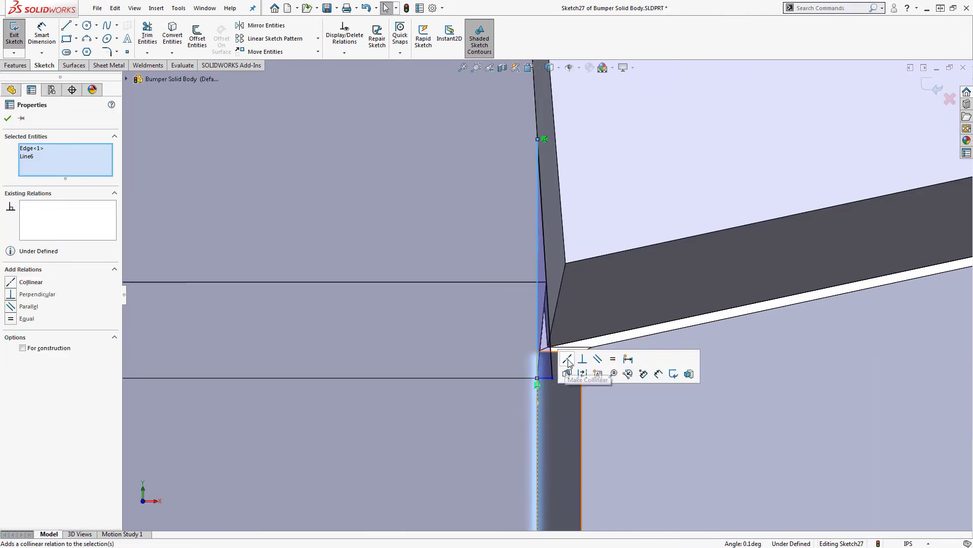
click(568, 359)
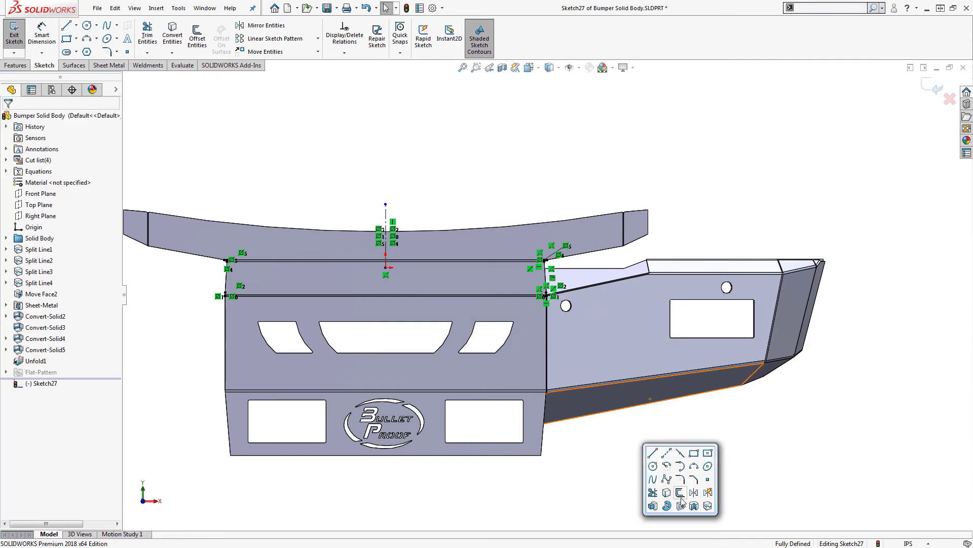
click(657, 459)
click(300, 378)
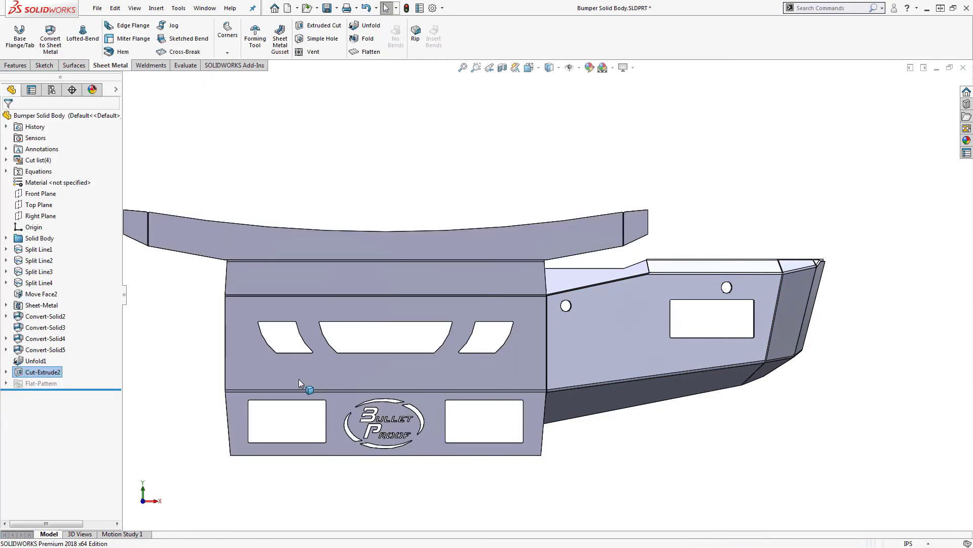
Refold the cut middle panel with all its bends collected, creating Fold1.
click(299, 379)
click(366, 39)
click(69, 208)
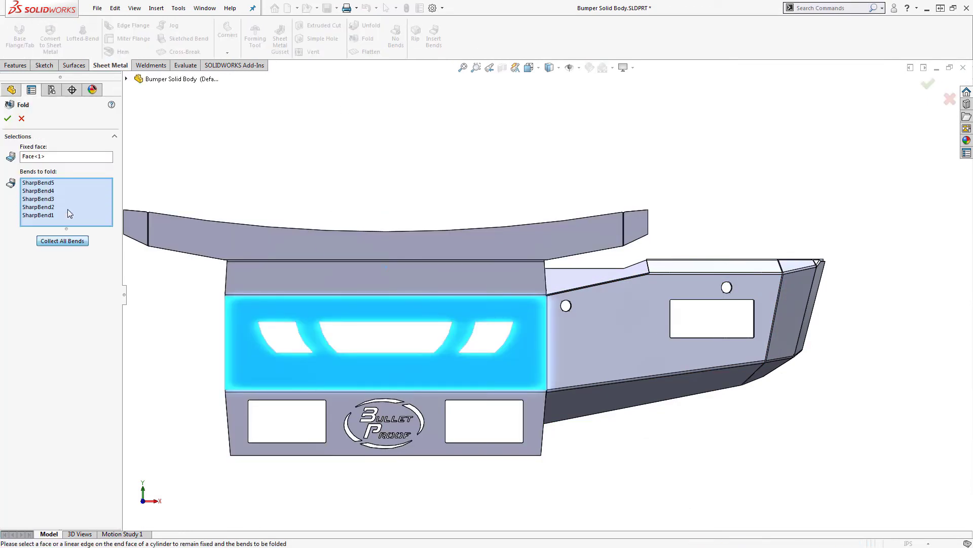
click(7, 119)
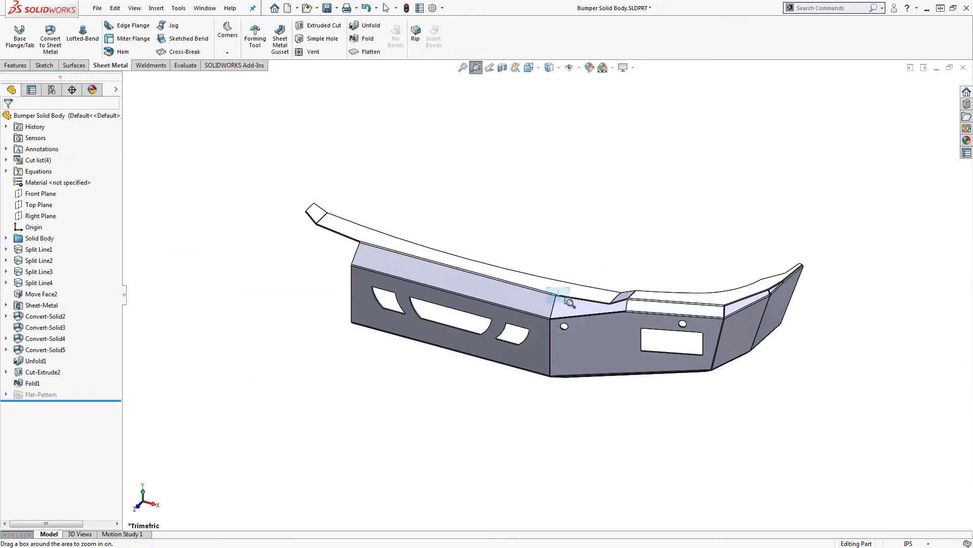
Zoom to the panel corner, flatten the part to inspect the notch, then exit flatten.
drag(570, 302, 564, 302)
middle_drag(561, 280, 569, 313)
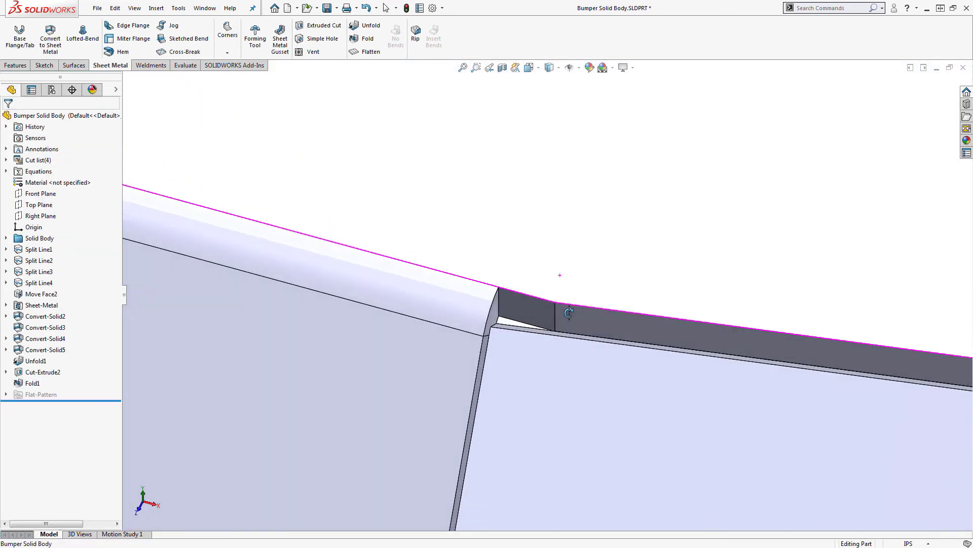
scroll(547, 295, up, 6)
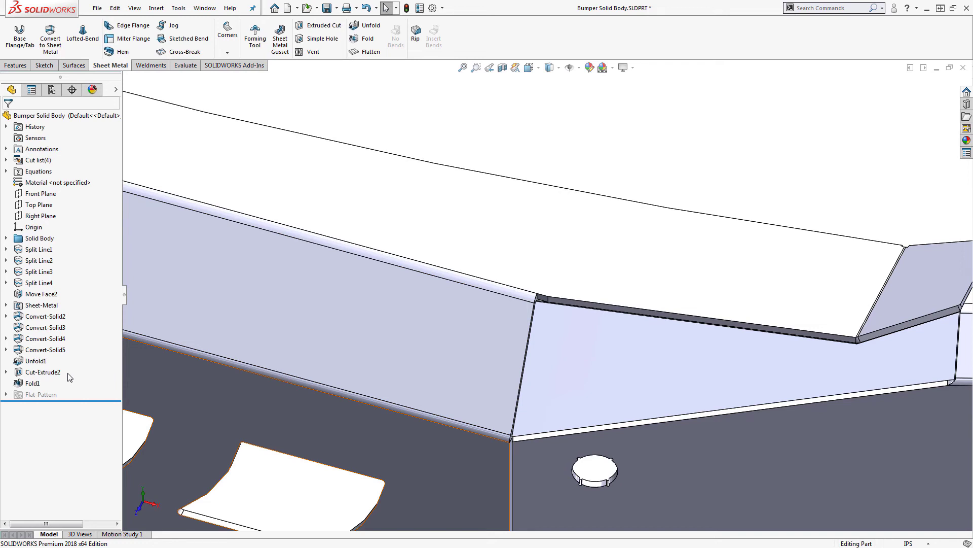
right_click(182, 395)
click(238, 489)
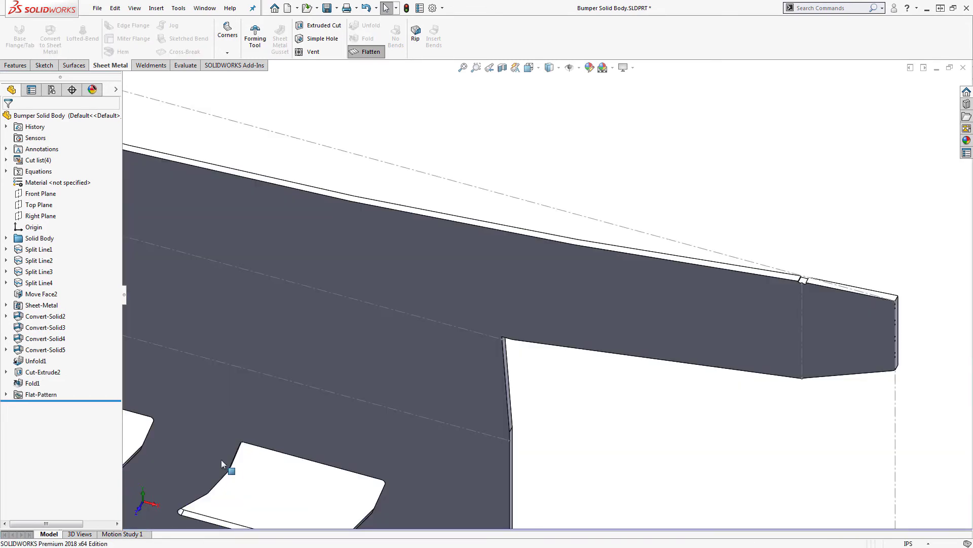
right_click(221, 459)
click(231, 277)
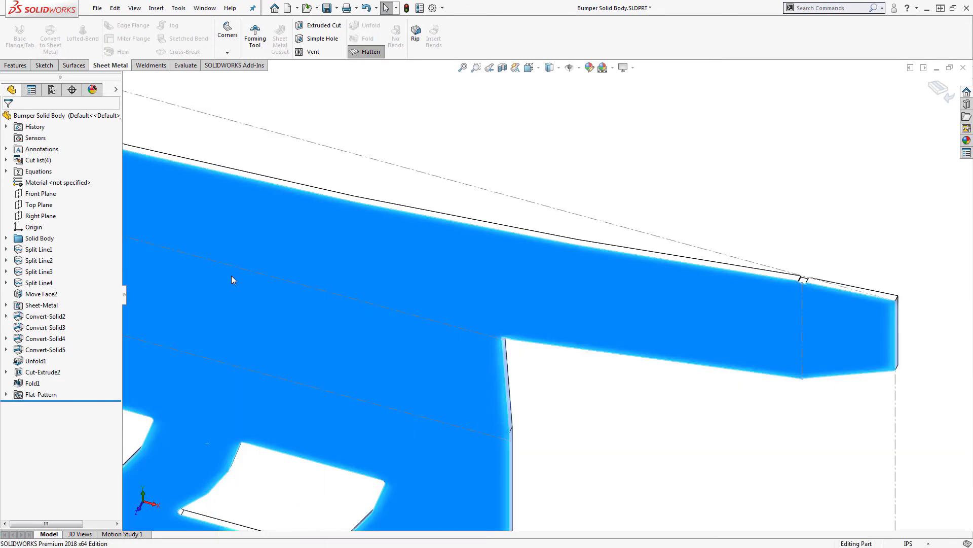
Add Break-Corner1 on the corner edge where the top flanges meet.
click(233, 52)
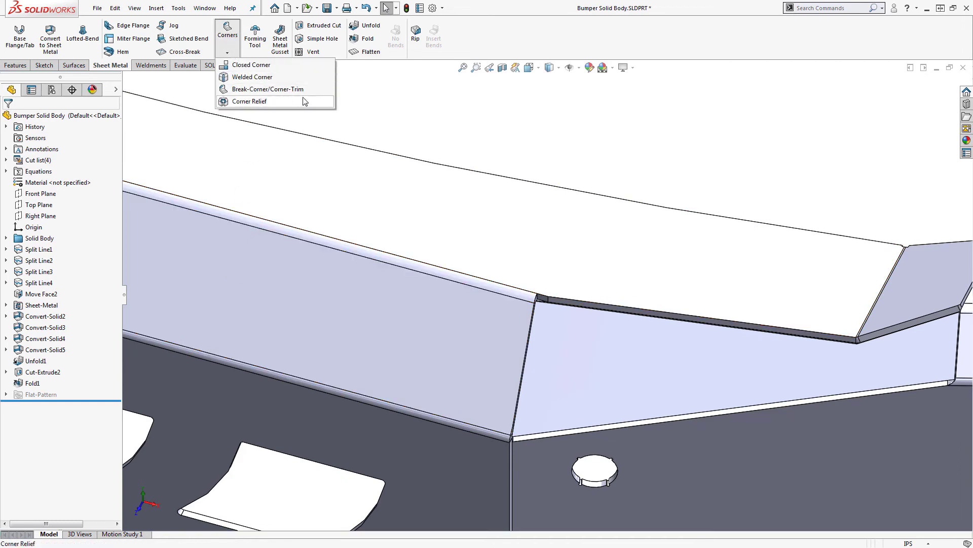
click(284, 89)
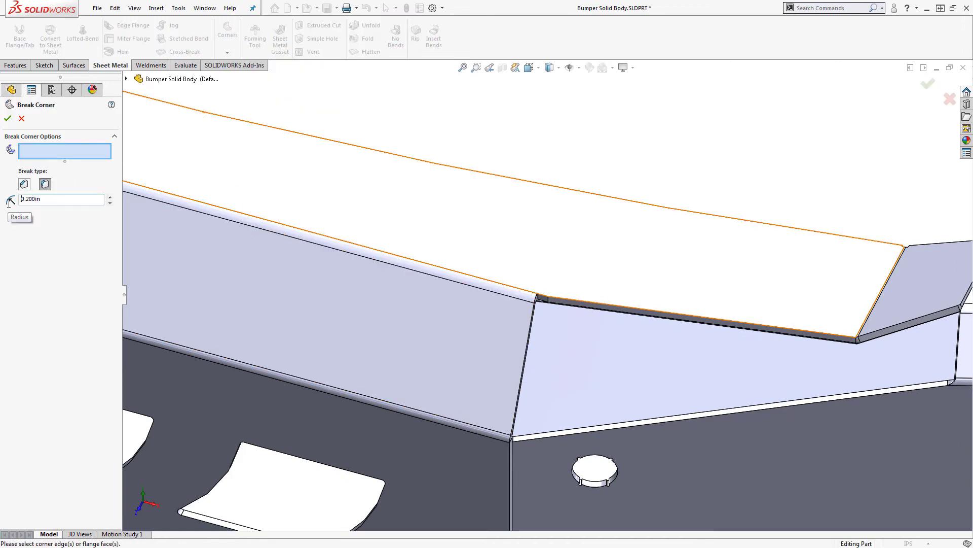
scroll(857, 330, down, 5)
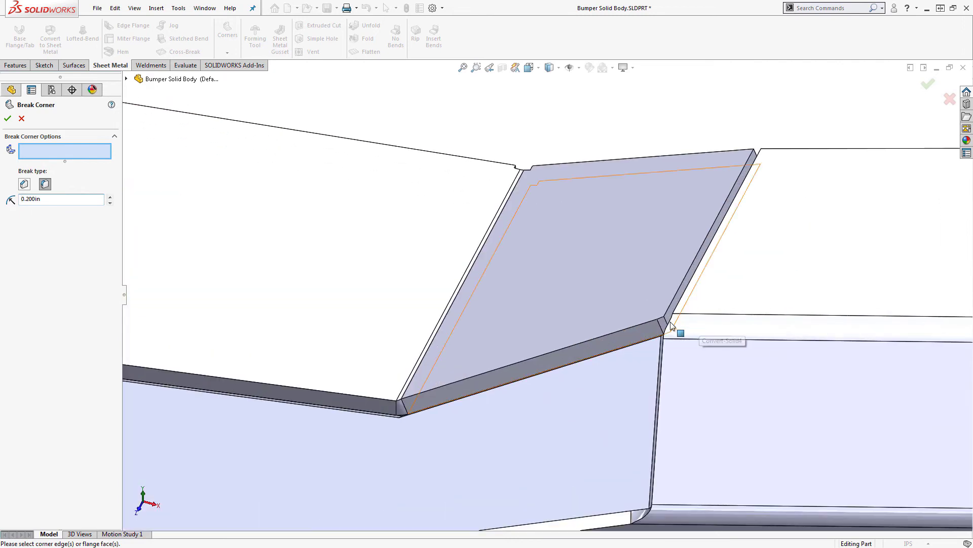
click(669, 325)
key(Return)
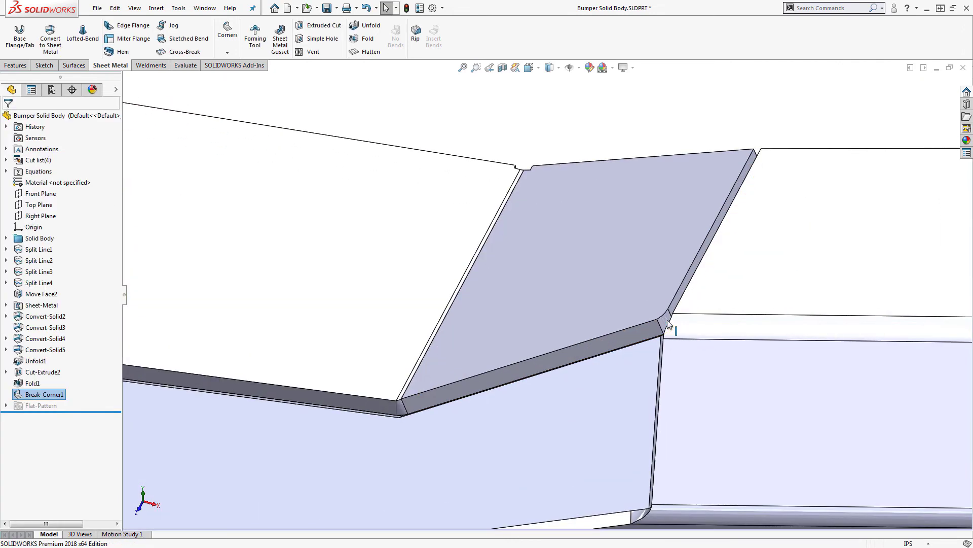
Add Break-Corner2 with a 0.05 radius on the flange face.
key(Return)
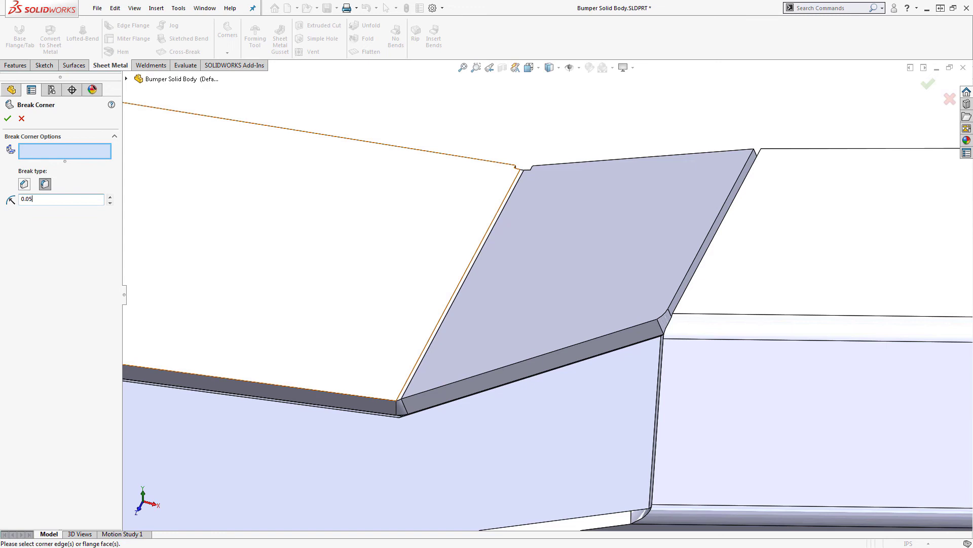
scroll(277, 365, up, 5)
click(260, 334)
key(Return)
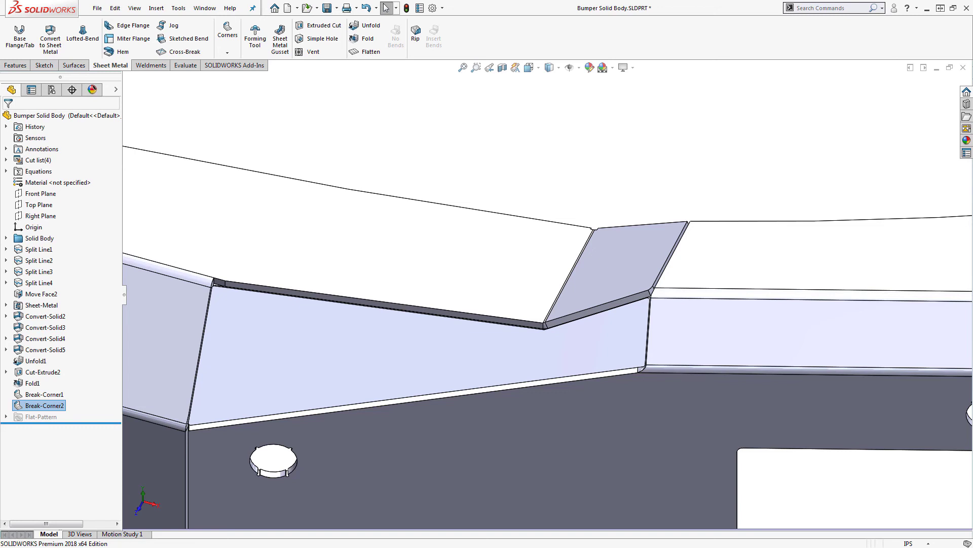
Unfold the panels with all bends collected, keeping the front face fixed.
scroll(481, 419, up, 4)
click(481, 418)
click(371, 26)
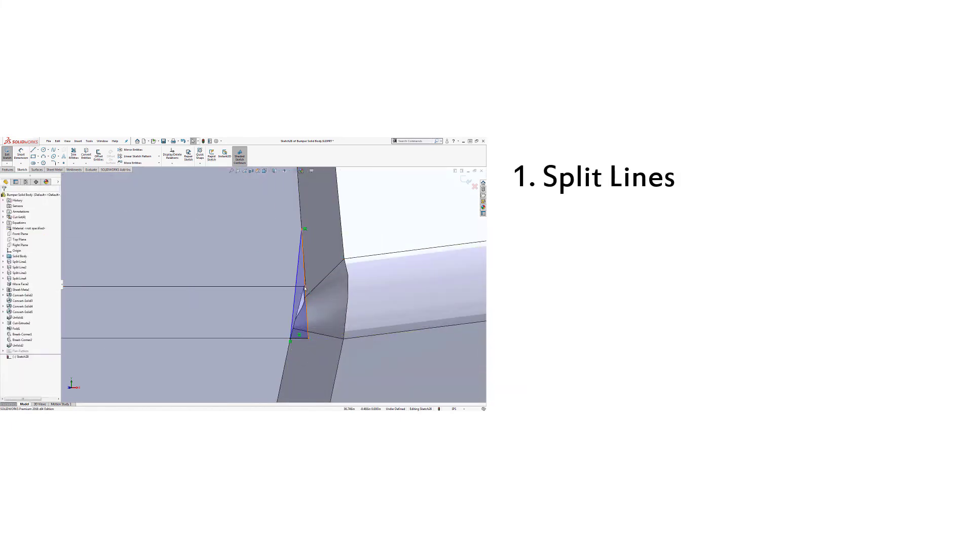
mouse_move(304, 304)
middle_down()
mouse_move(308, 277)
mouse_move(294, 299)
middle_up()
scroll(285, 304, down, 5)
Sketch the corner triangle, making its lines collinear with the model edges.
click(288, 332)
ctrl+click(285, 291)
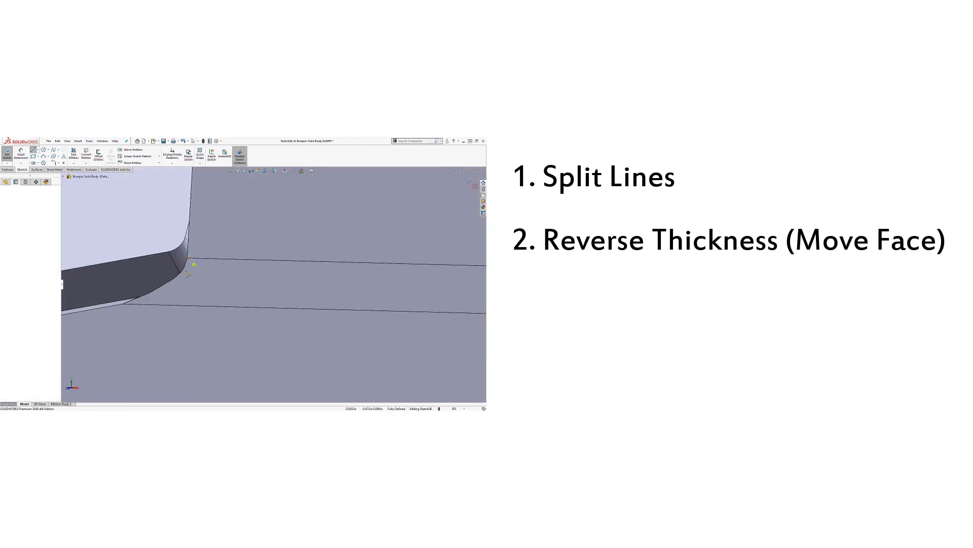
click(187, 258)
click(185, 305)
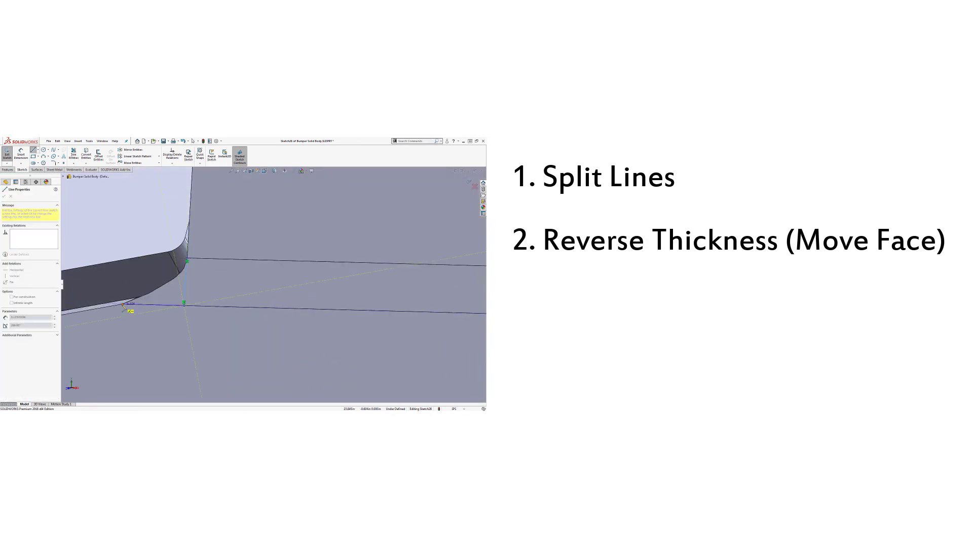
click(124, 304)
click(187, 258)
key(Escape)
click(191, 207)
ctrl+click(186, 278)
click(16, 278)
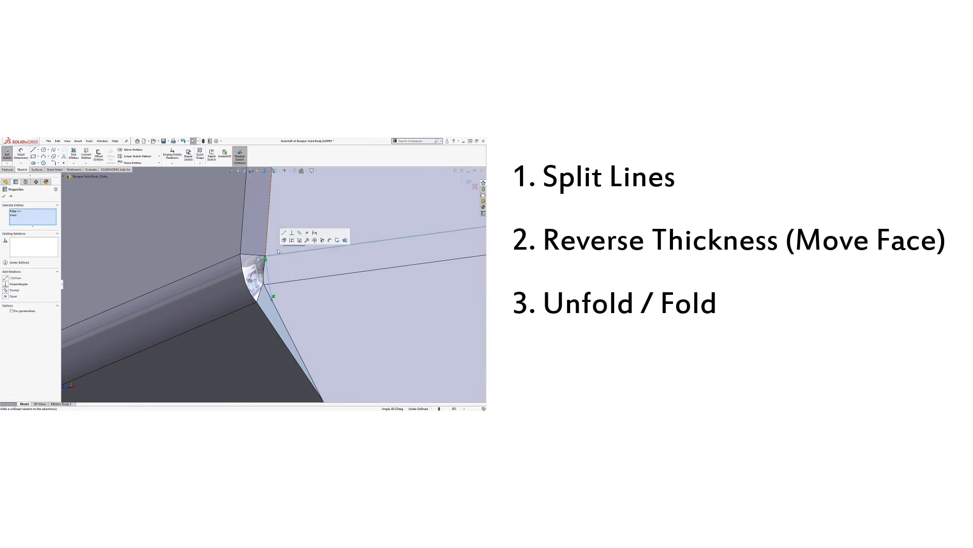
Project the slanted corner edge into the sketch with Convert Entities.
key(s)
click(266, 287)
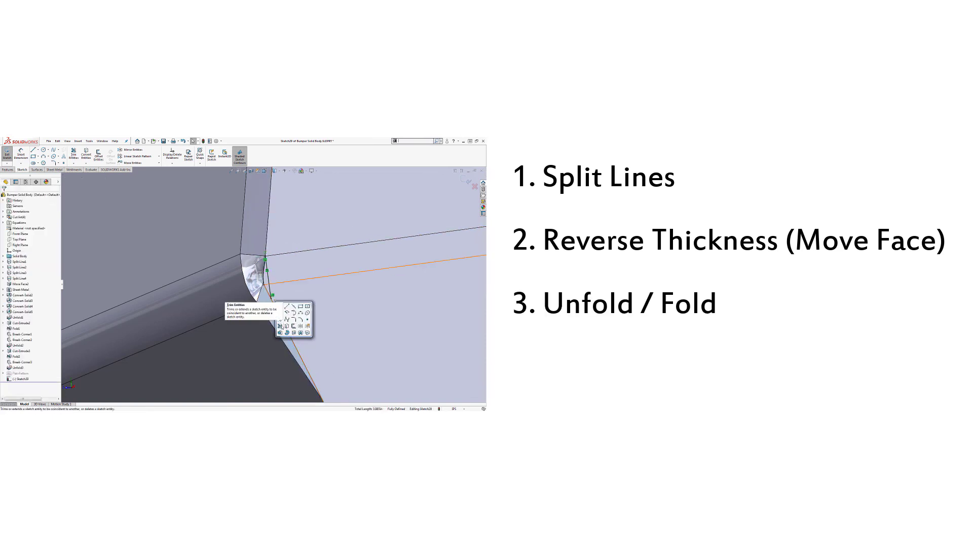
key(s)
click(304, 355)
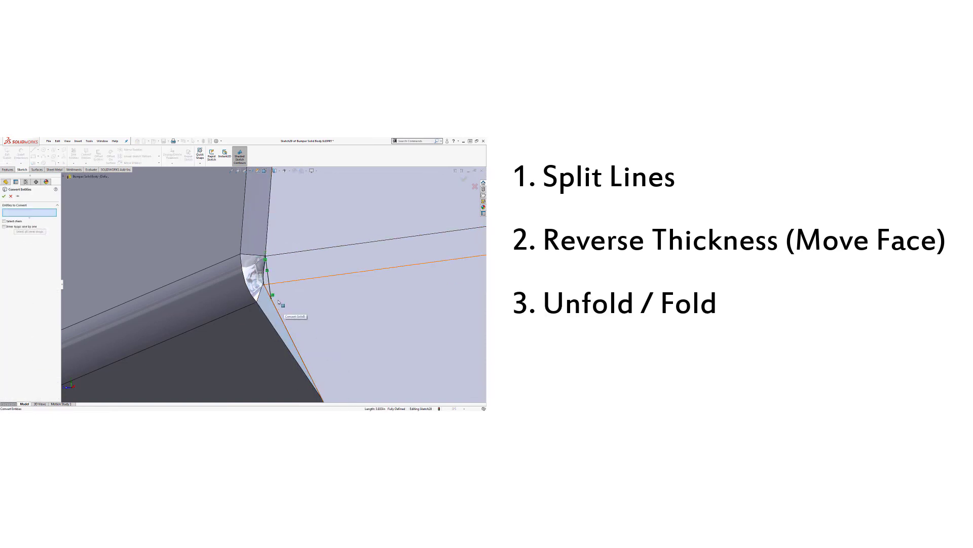
key(Return)
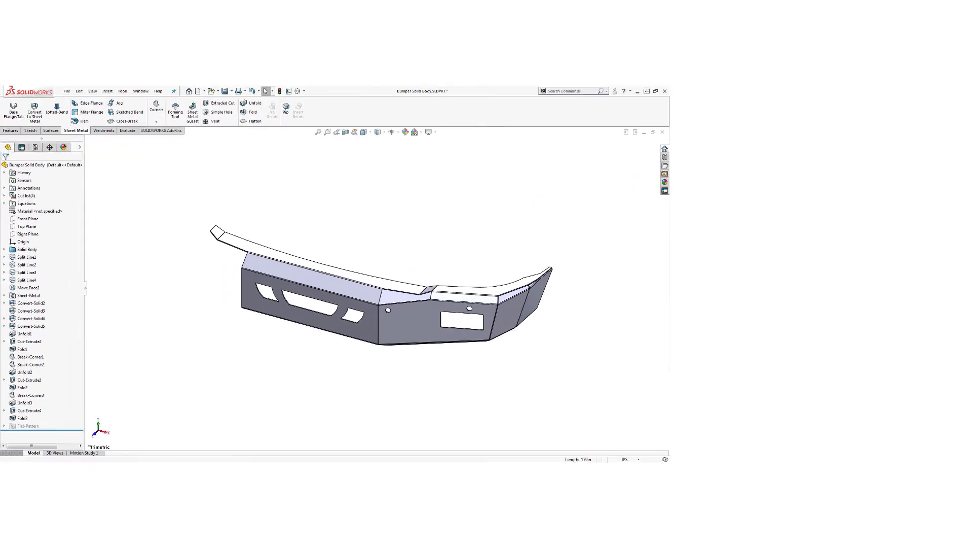
Mirror the right-side Break-Corner2 and Break-Corner3 bodies about the Right Plane.
click(25, 247)
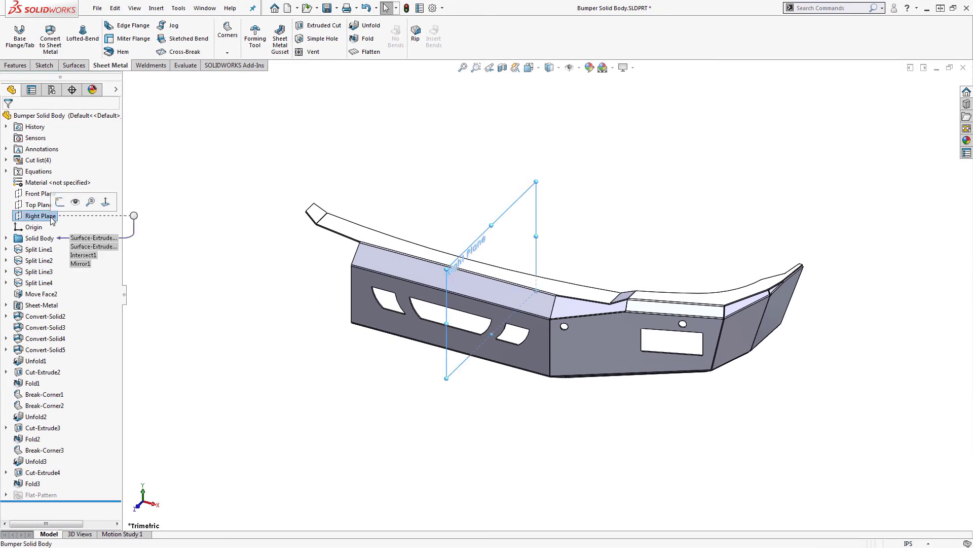
key(s)
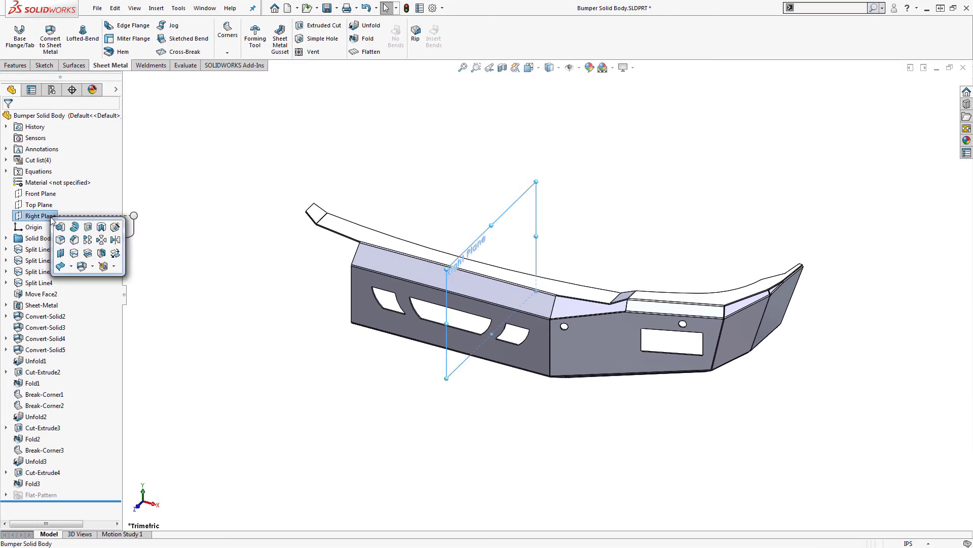
click(115, 239)
click(631, 318)
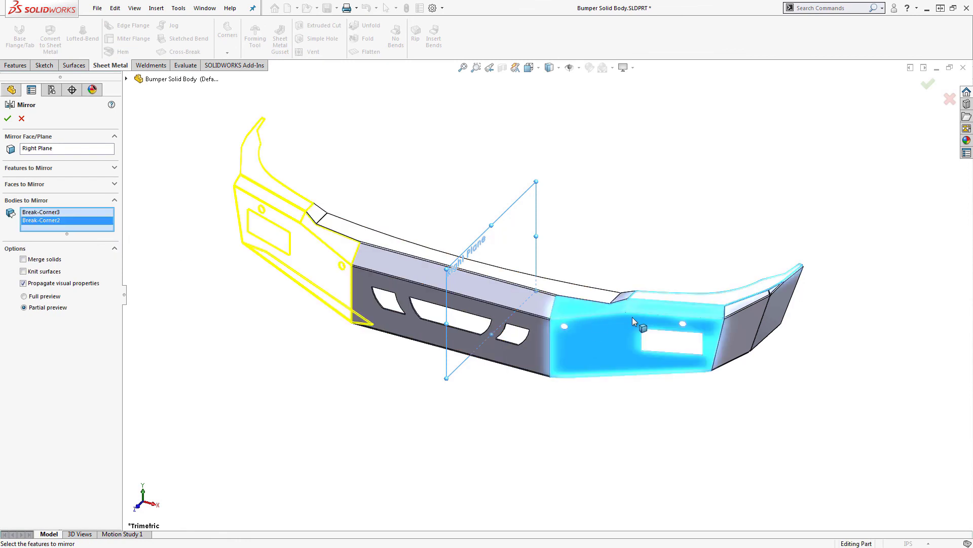